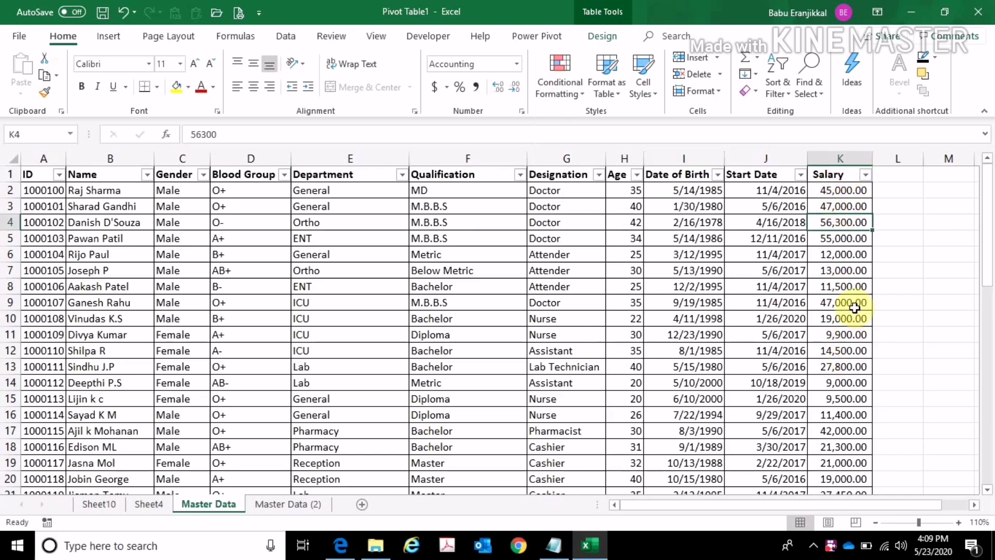
- Sort the table by Salary smallest to largest, then select Salary cells K2:K52
{"action": "left_click", "coordinate": [874, 177]}
{"action": "left_click", "coordinate": [866, 175]}
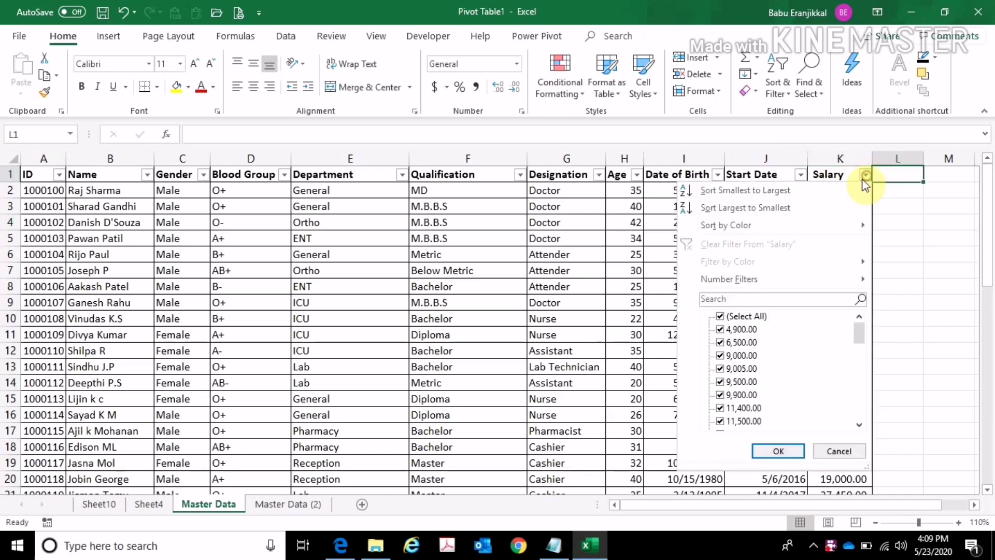
{"action": "left_click", "coordinate": [767, 192]}
{"action": "mouse_move", "coordinate": [830, 190]}
{"action": "left_mouse_down"}
{"action": "mouse_move", "coordinate": [826, 556]}
{"action": "mouse_move", "coordinate": [821, 506]}
{"action": "mouse_move", "coordinate": [834, 445]}
{"action": "left_mouse_up"}
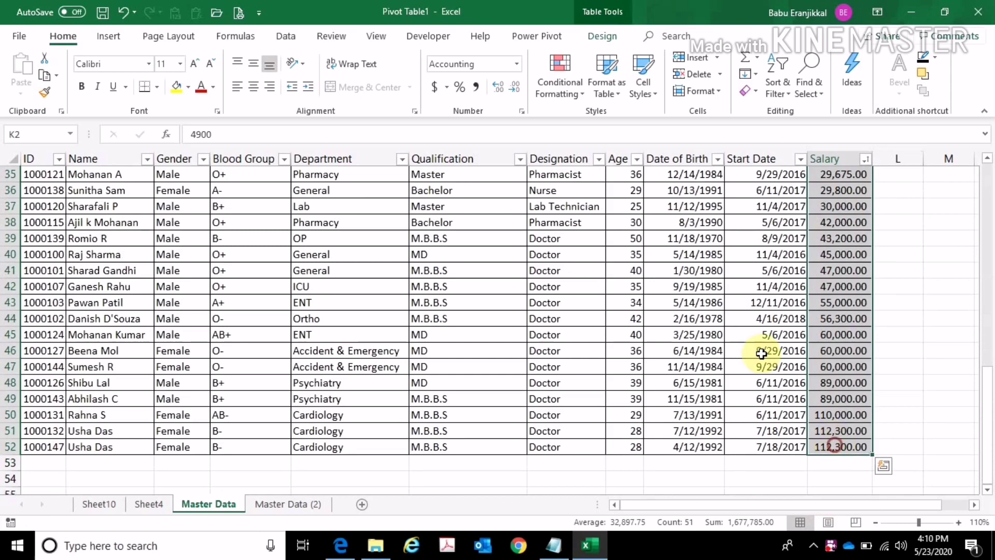
- Start a Greater Than highlight rule on the Salary cells with the value 50000
{"action": "left_click", "coordinate": [575, 98]}
{"action": "mouse_move", "coordinate": [587, 118]}
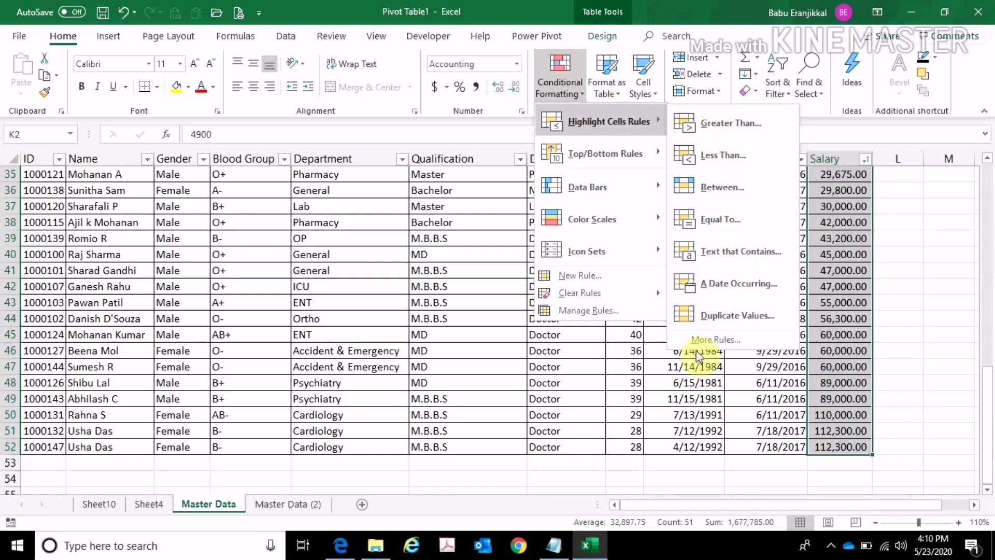
{"action": "left_click", "coordinate": [738, 124]}
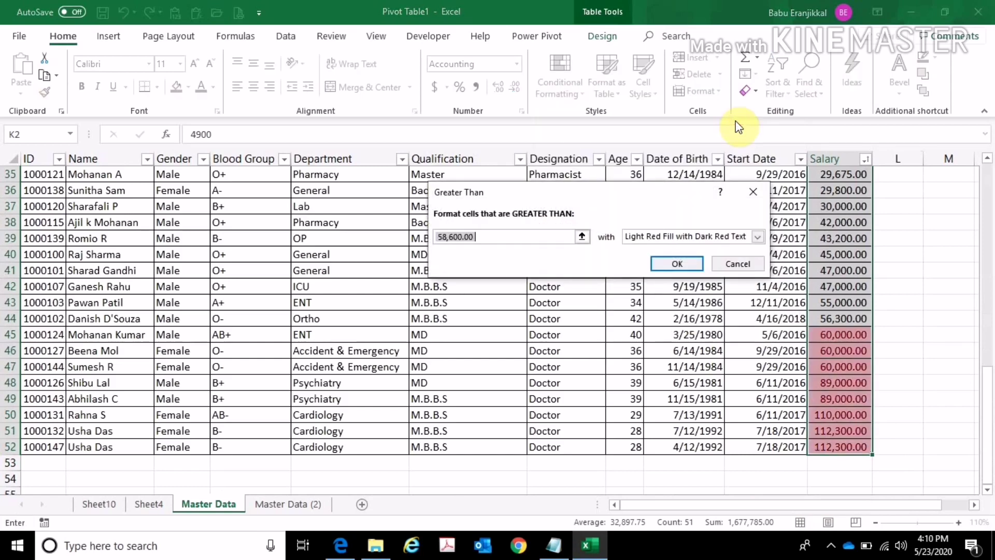
{"action": "type", "text": "5000"}
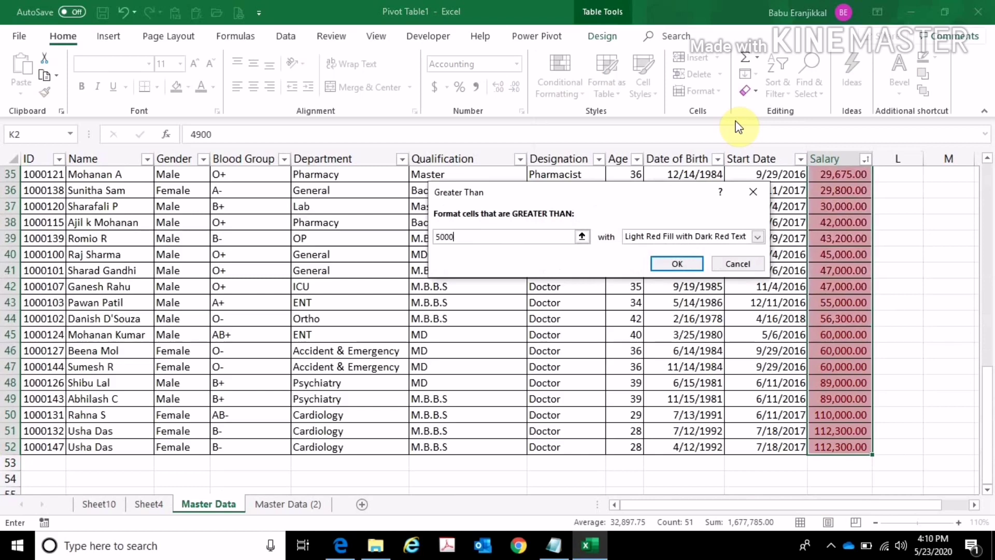
{"action": "type", "text": "0"}
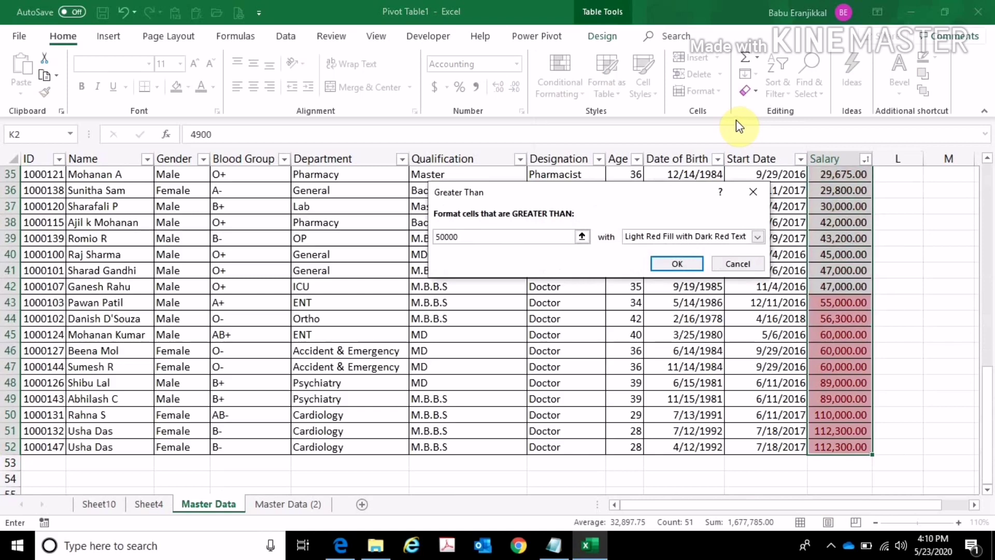
- Preview several preset formats, then apply Green Fill with Dark Green Text
{"action": "left_click", "coordinate": [758, 237]}
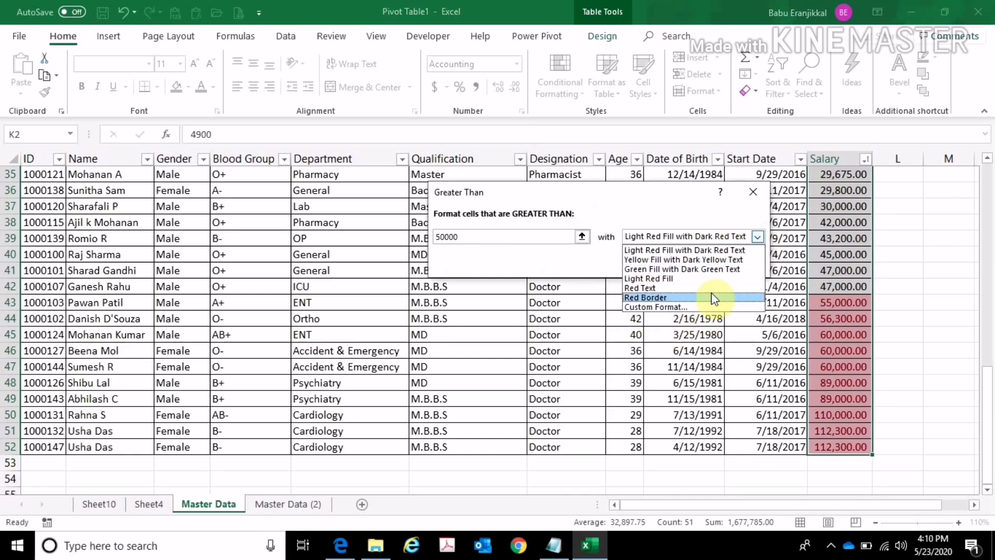
{"action": "left_click", "coordinate": [668, 286]}
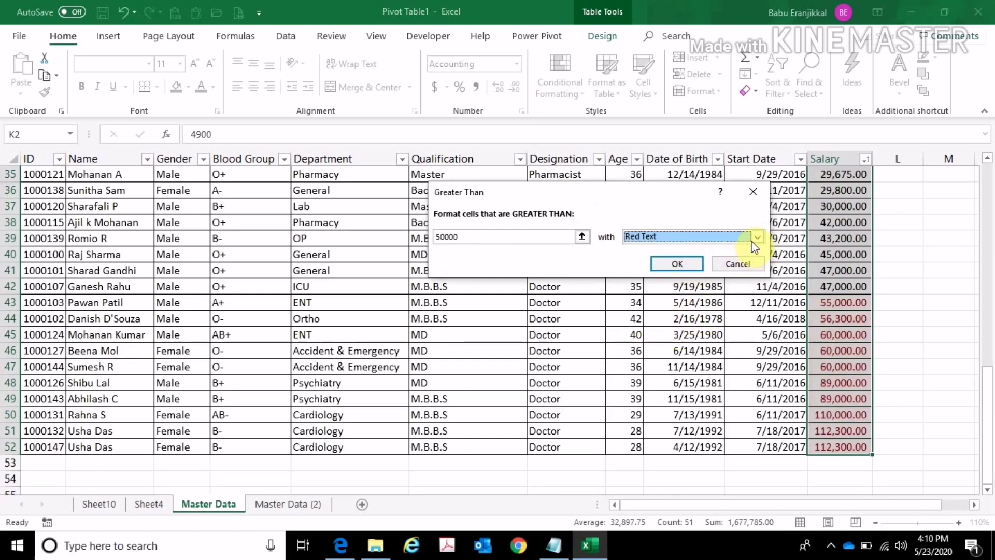
{"action": "left_click", "coordinate": [758, 237]}
{"action": "left_click", "coordinate": [651, 291]}
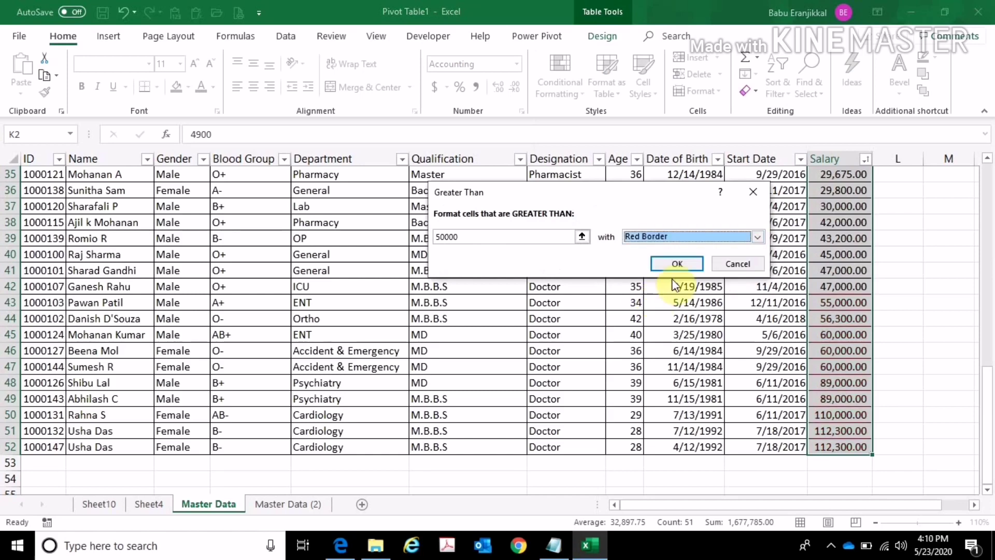
{"action": "left_click", "coordinate": [757, 237]}
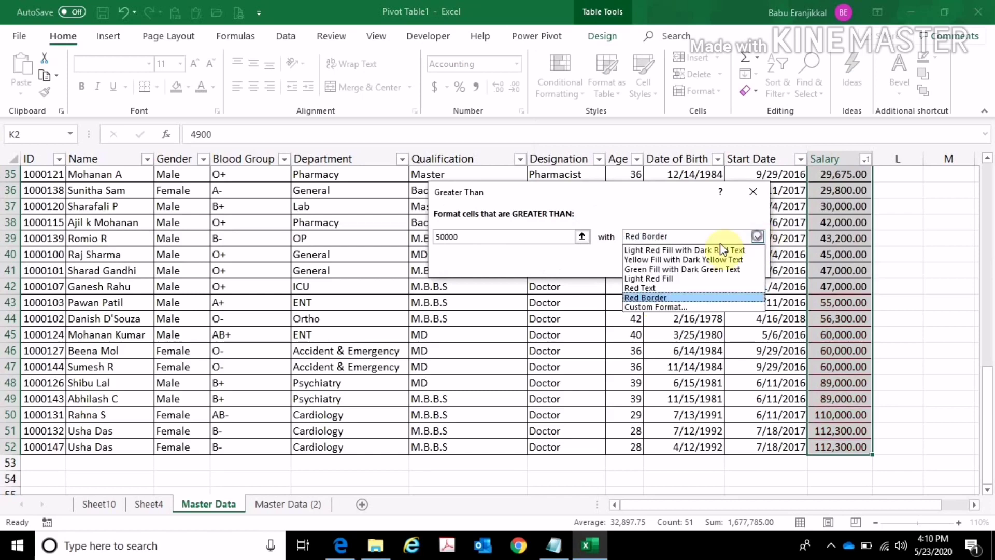
{"action": "left_click", "coordinate": [683, 259]}
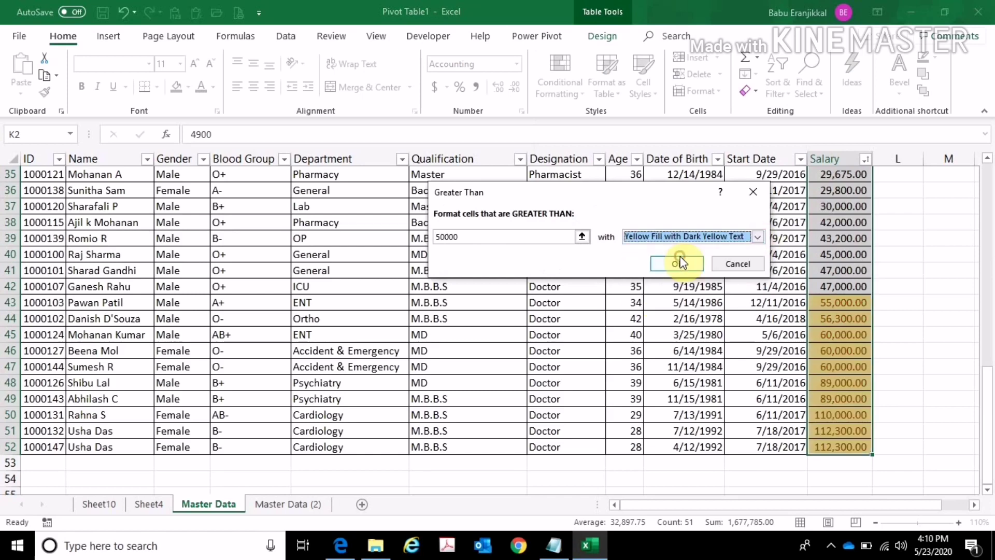
{"action": "left_click", "coordinate": [757, 237]}
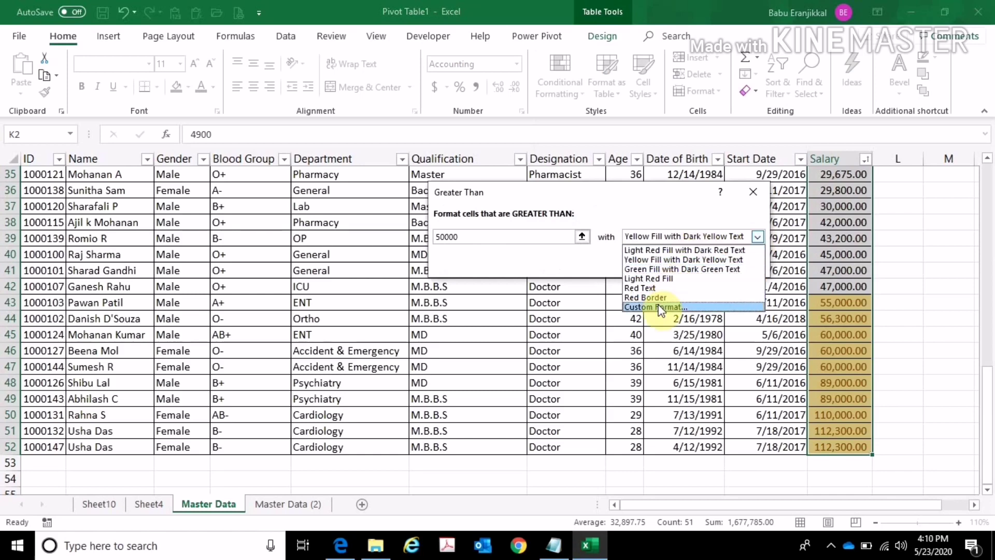
{"action": "left_click", "coordinate": [667, 270]}
{"action": "left_click", "coordinate": [673, 264]}
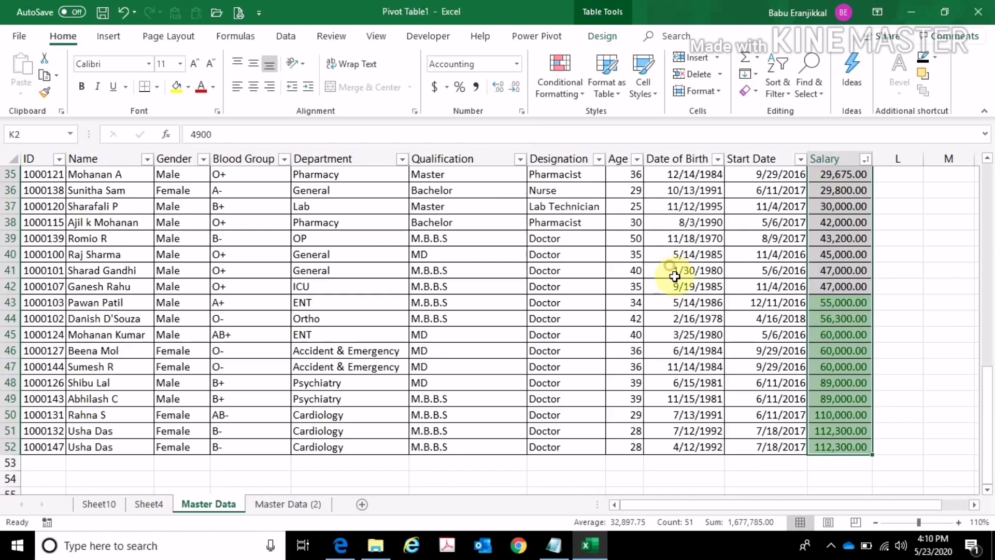
- Reselect the Salary values and clear the conditional formatting rules from those cells
{"action": "left_click", "coordinate": [689, 302]}
{"action": "scroll", "coordinate": [721, 299], "scroll_direction": "up", "scroll_amount": 11}
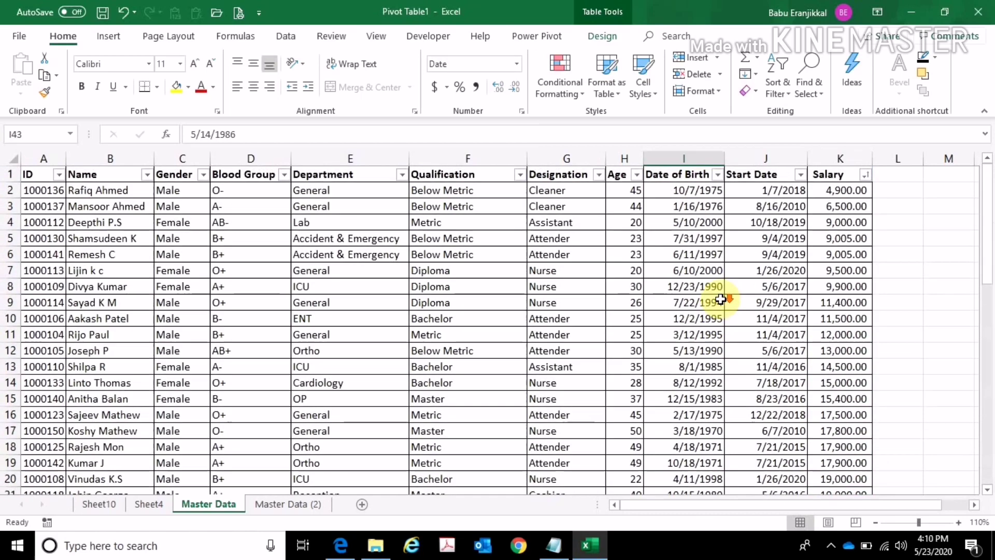
{"action": "scroll", "coordinate": [723, 337], "scroll_direction": "down", "scroll_amount": 14}
{"action": "scroll", "coordinate": [847, 217], "scroll_direction": "up", "scroll_amount": 2}
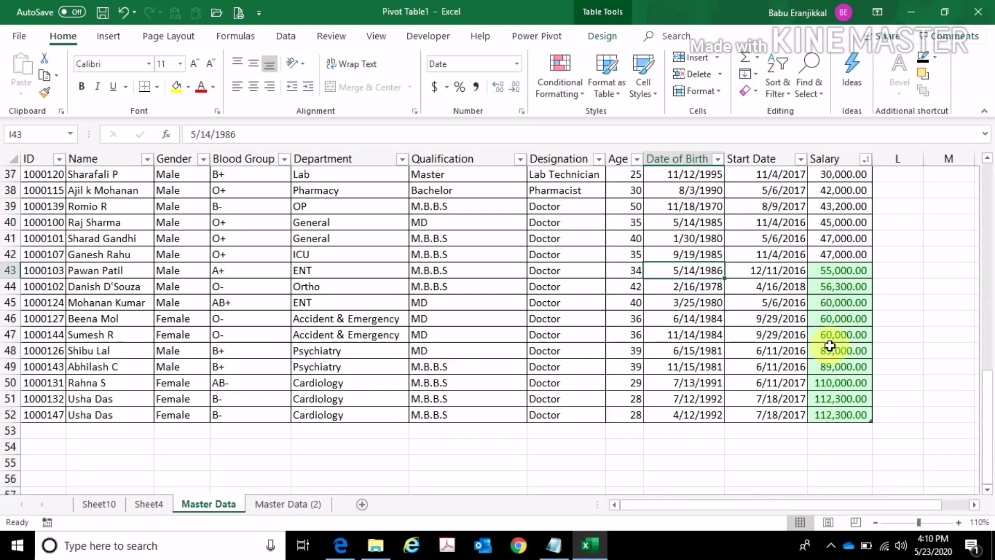
{"action": "left_click", "coordinate": [824, 164]}
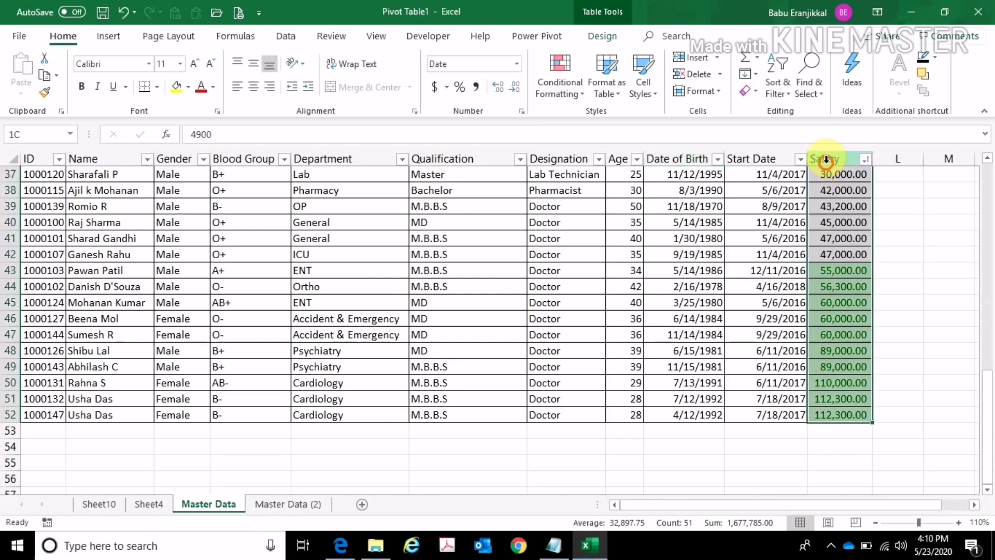
{"action": "left_click", "coordinate": [547, 80]}
{"action": "mouse_move", "coordinate": [632, 121]}
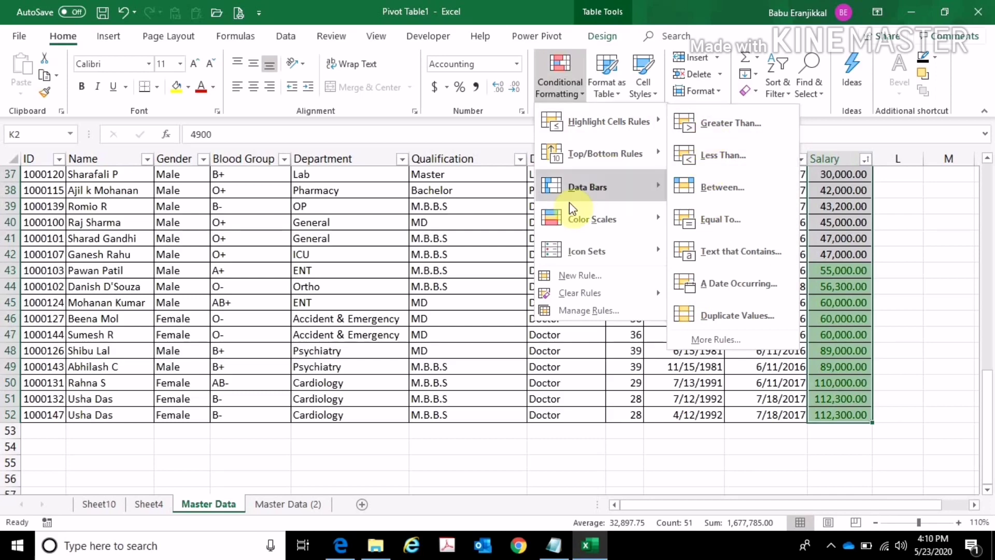
{"action": "mouse_move", "coordinate": [603, 295]}
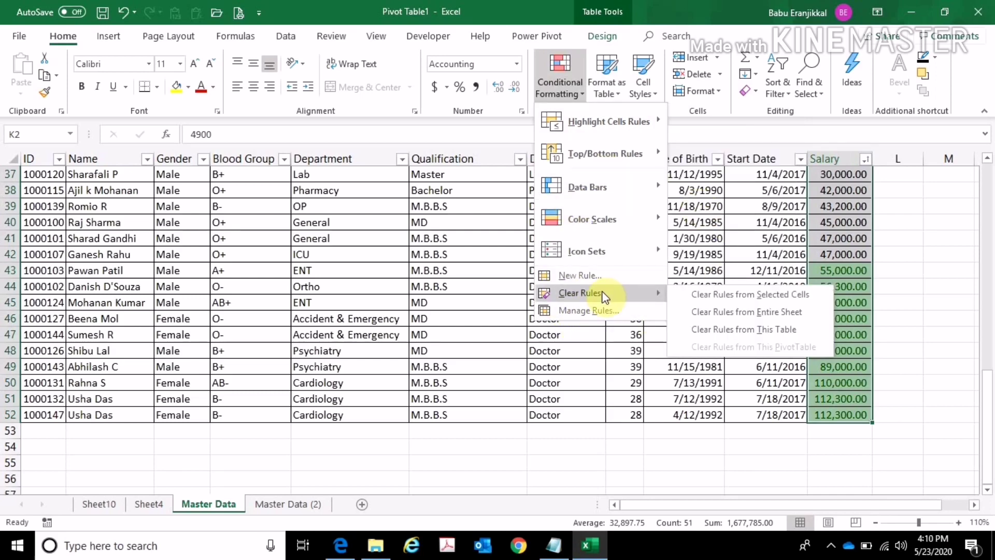
{"action": "left_click", "coordinate": [751, 295]}
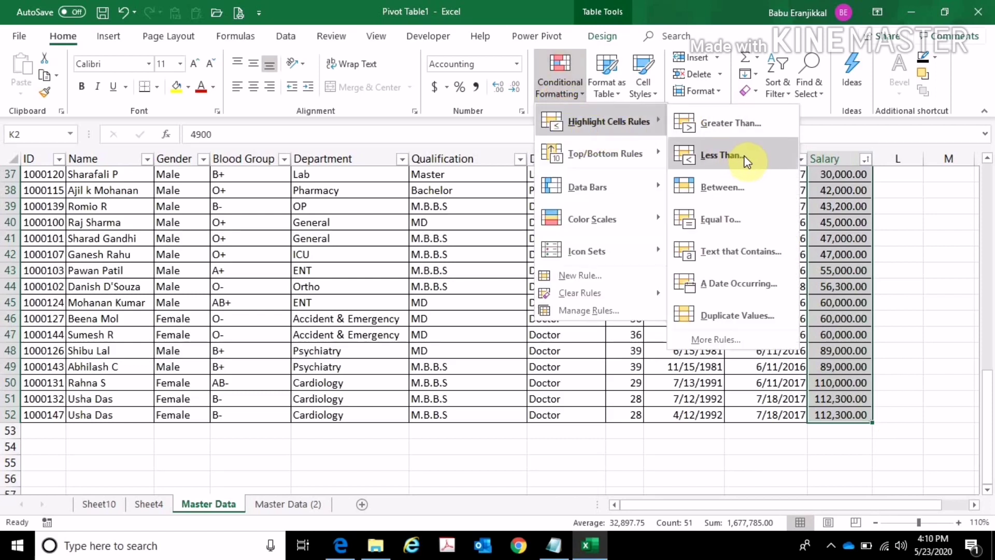
- Highlight Salary values between 40000 and 50000 with light red fill and dark red text
{"action": "left_click", "coordinate": [745, 182]}
{"action": "type", "text": "40"}
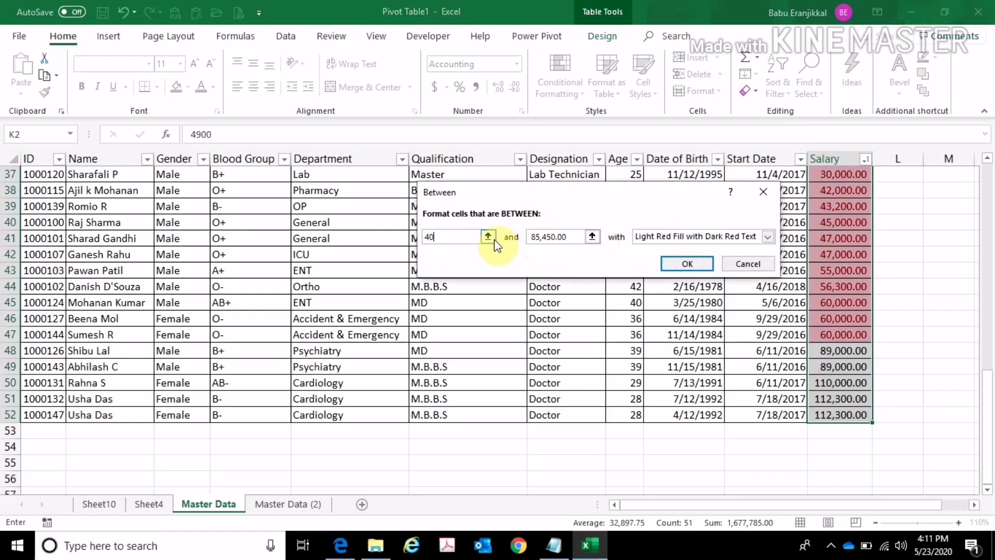
{"action": "left_click", "coordinate": [539, 236]}
{"action": "key", "text": "BackSpace"}
{"action": "key", "text": "Delete"}
{"action": "key", "text": "Delete"}
{"action": "key", "text": "Delete"}
{"action": "key", "text": "Delete"}
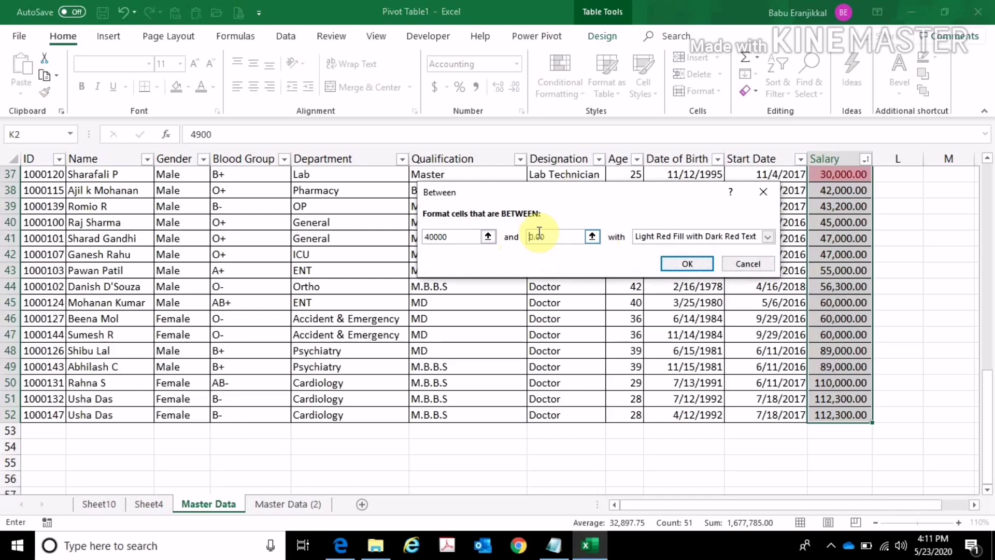
{"action": "type", "text": "50000"}
{"action": "left_click", "coordinate": [691, 259]}
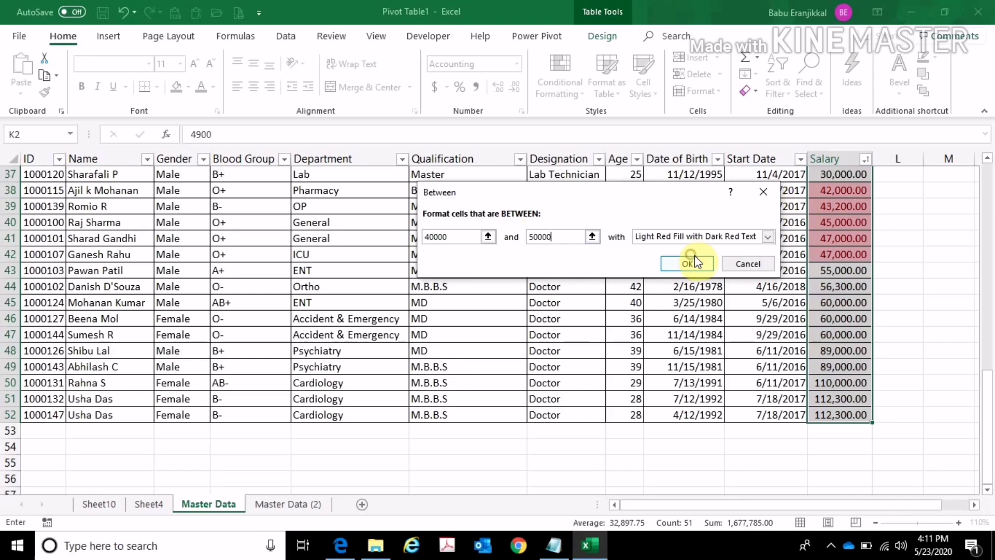
{"action": "left_click", "coordinate": [850, 221]}
- Undo the between-range highlighting from the Quick Access Toolbar
{"action": "scroll", "coordinate": [829, 262], "scroll_direction": "up", "scroll_amount": 4}
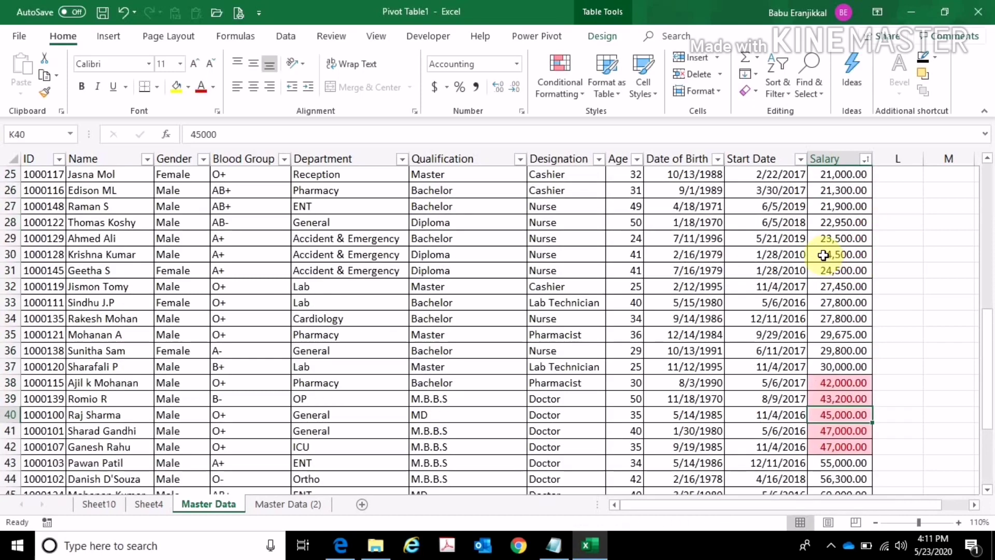
{"action": "scroll", "coordinate": [823, 255], "scroll_direction": "down", "scroll_amount": 2}
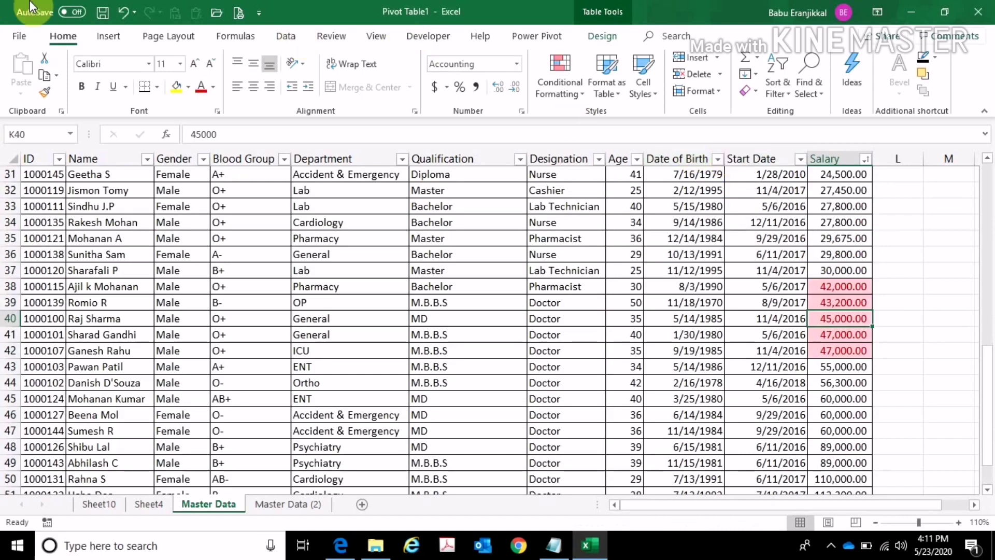
{"action": "left_click", "coordinate": [123, 12]}
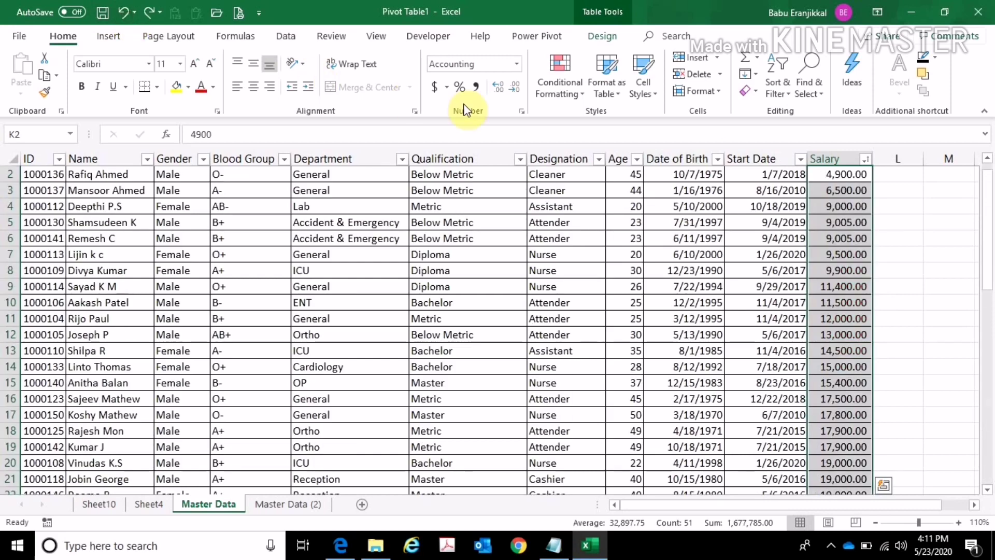
{"action": "left_click", "coordinate": [542, 101]}
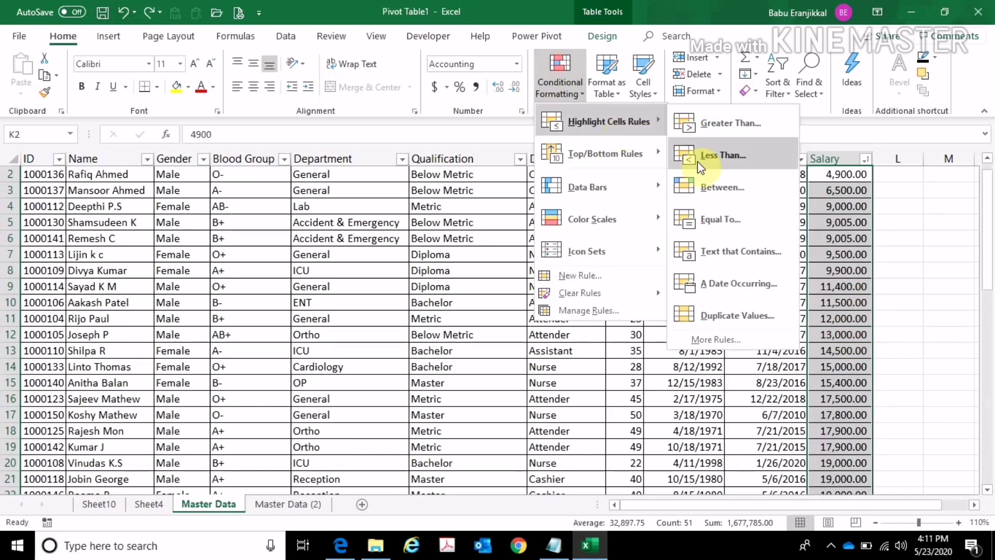
{"action": "left_click", "coordinate": [717, 311]}
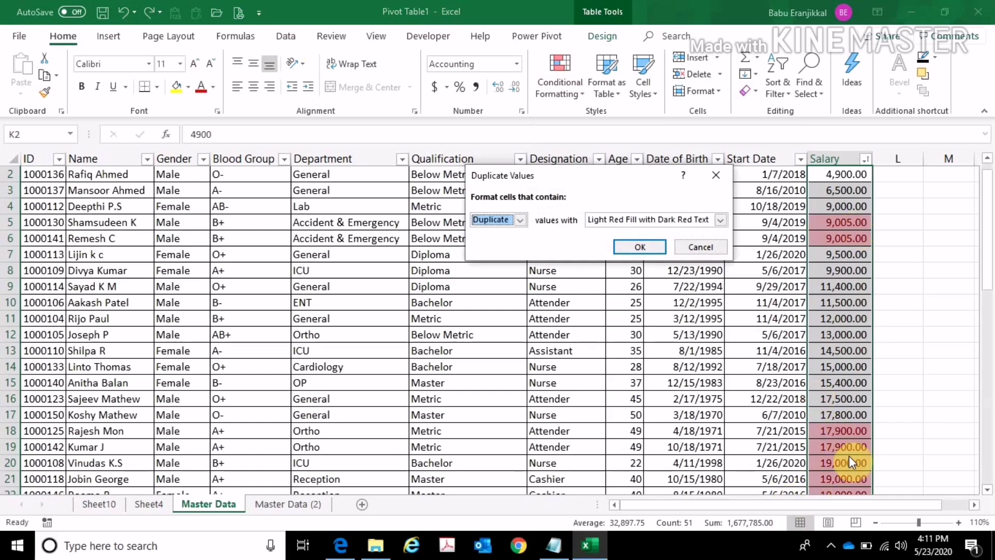
{"action": "left_click", "coordinate": [701, 246]}
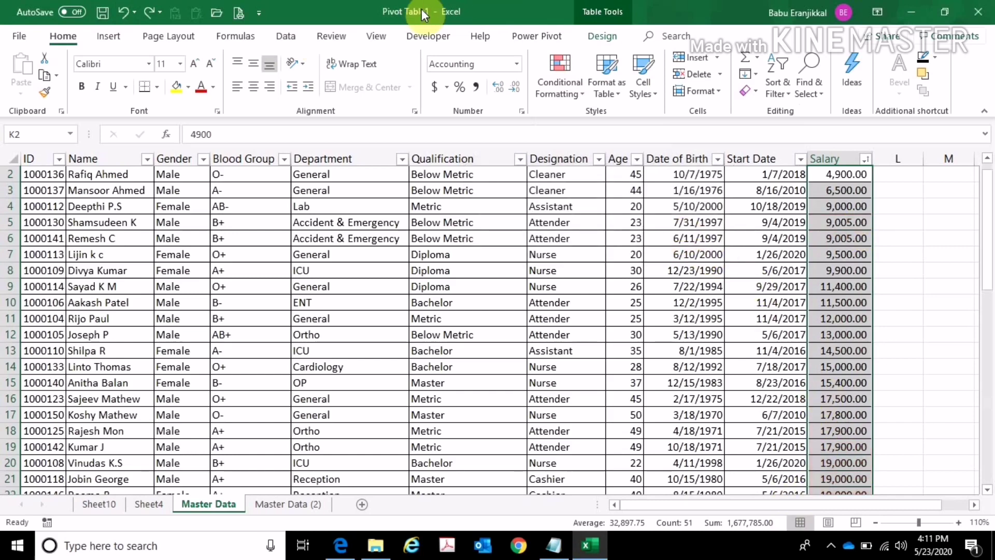
- Select the Name column's values
{"action": "left_click", "coordinate": [560, 88]}
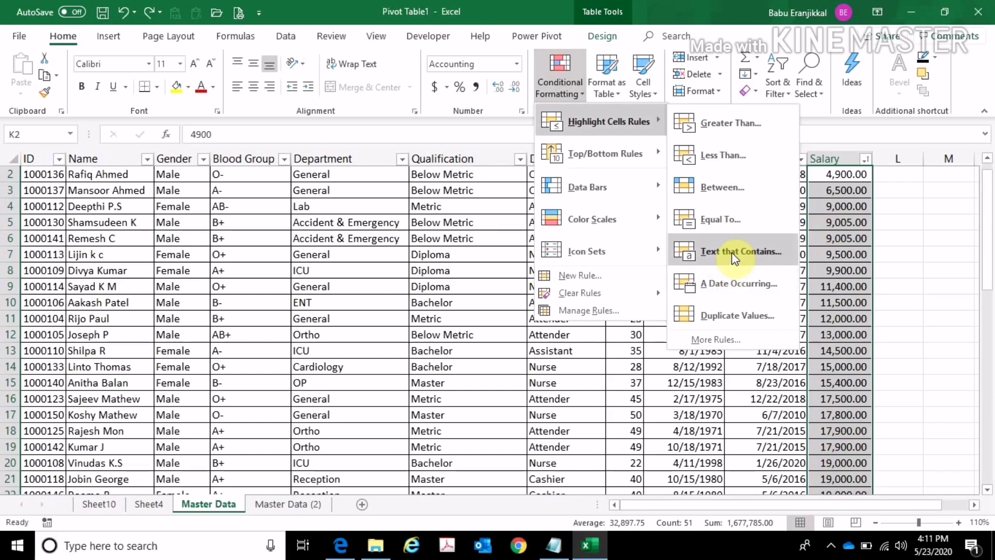
{"action": "left_click", "coordinate": [244, 259]}
{"action": "left_click", "coordinate": [126, 158]}
- Add a Text that Contains rule for 'thomas' with Light Red Fill and Dark Red Text
{"action": "left_click", "coordinate": [560, 86]}
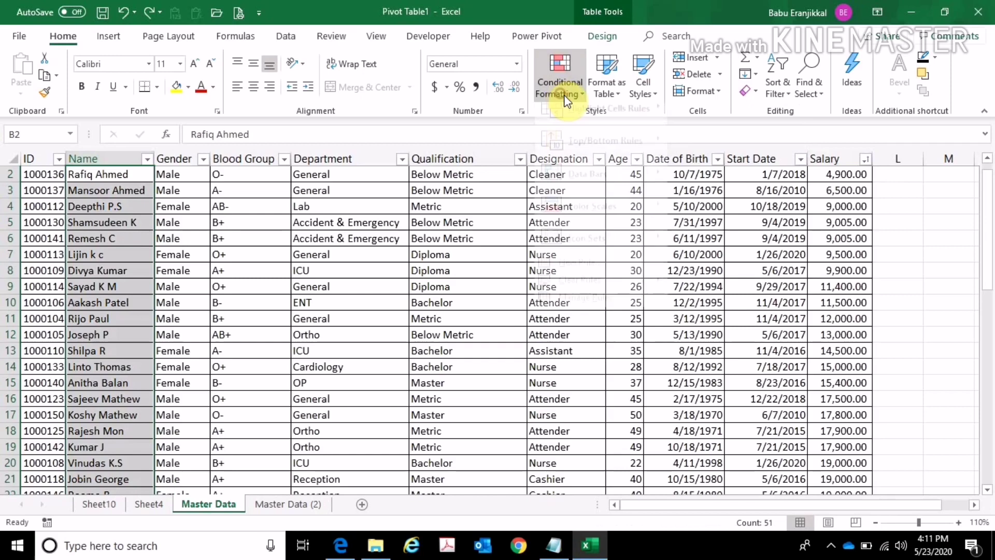
{"action": "mouse_move", "coordinate": [660, 126]}
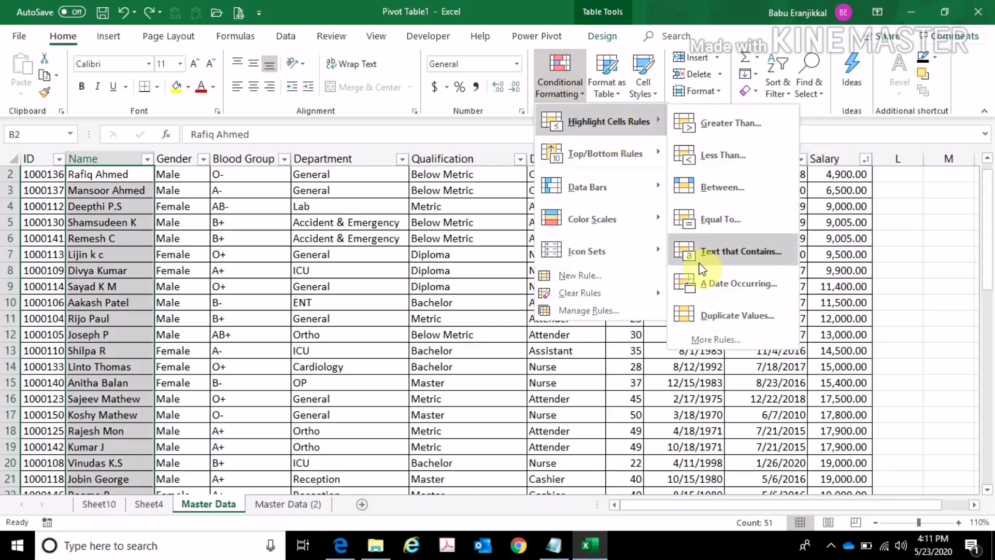
{"action": "left_click", "coordinate": [711, 249]}
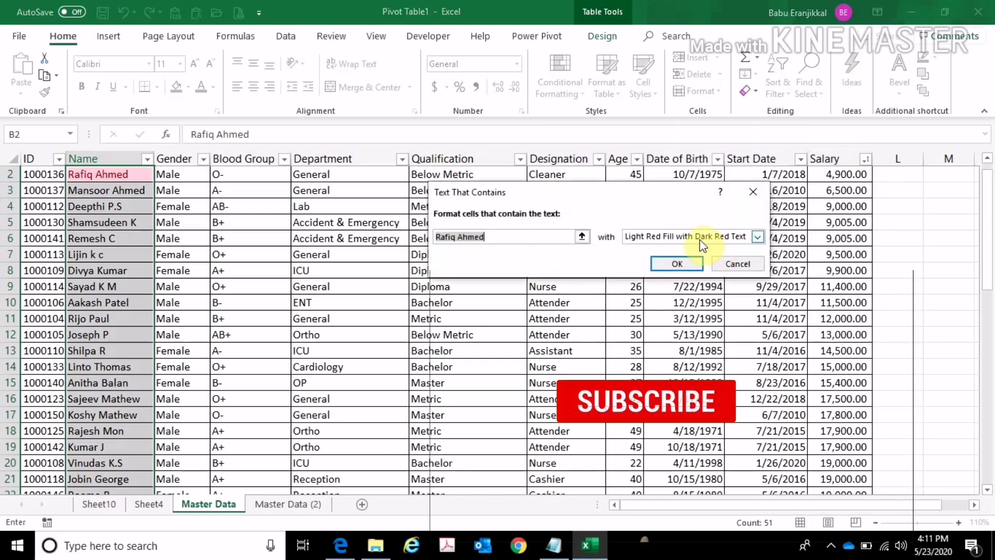
{"action": "type", "text": "tohmas"}
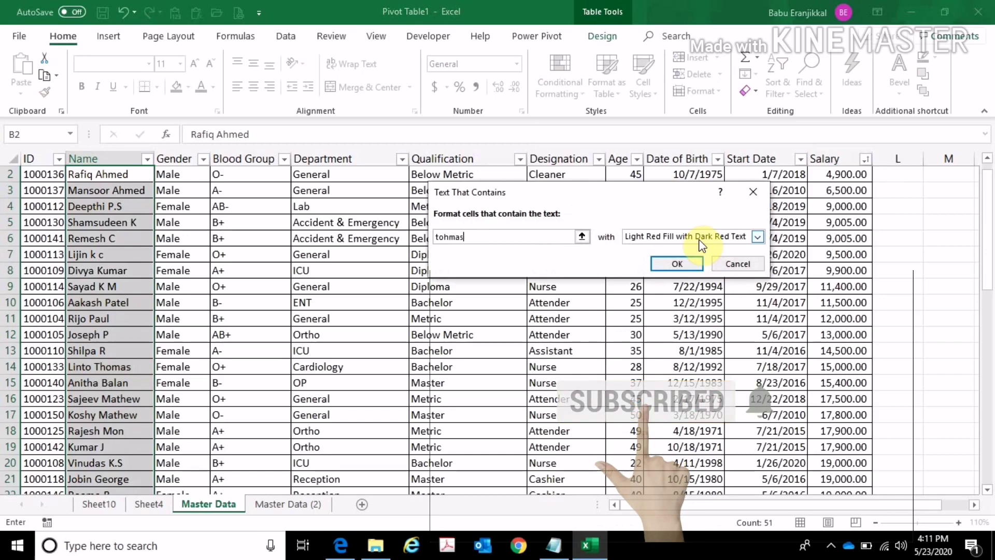
{"action": "key", "text": "BackSpace"}
{"action": "key", "text": "BackSpace"}
{"action": "key", "text": "BackSpace"}
{"action": "type", "text": "homas"}
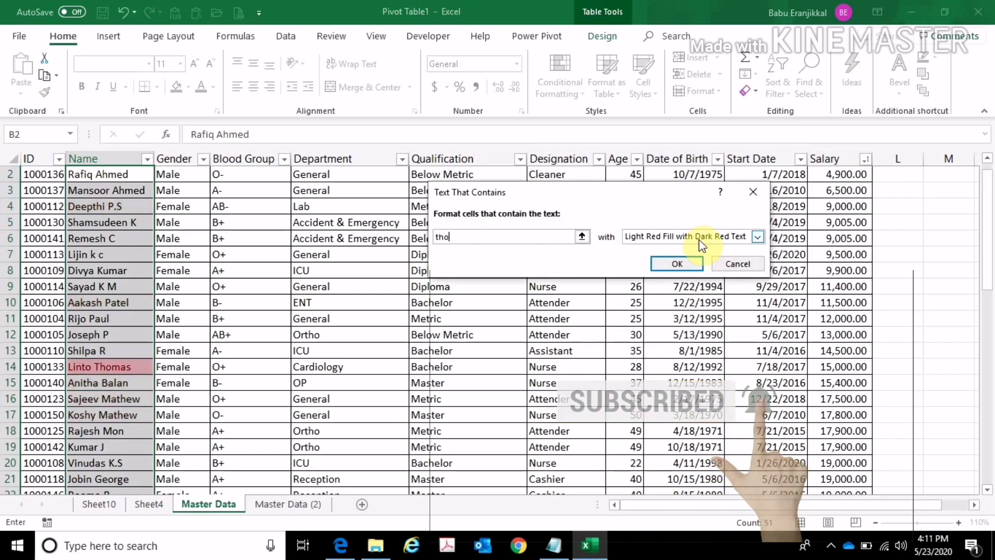
{"action": "key", "text": "Return"}
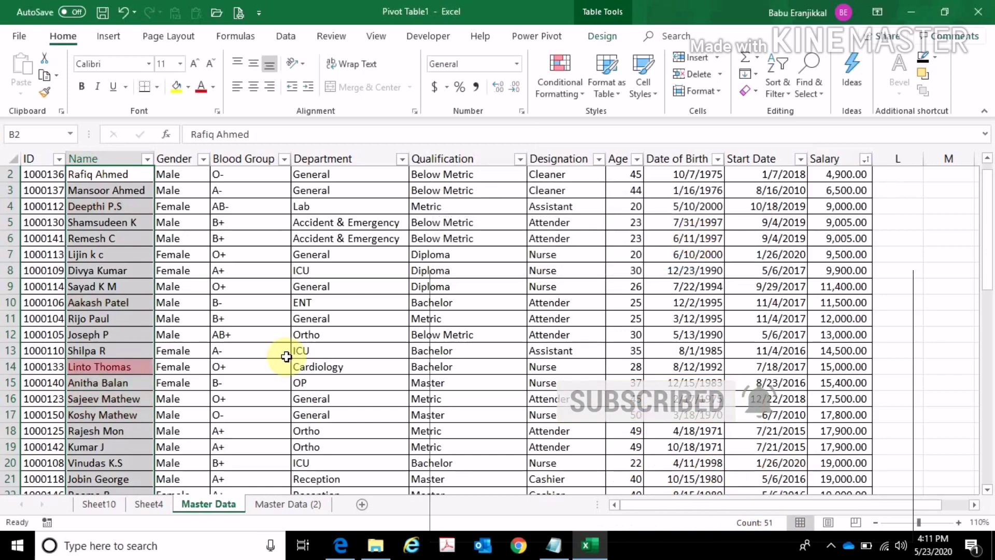
{"action": "scroll", "coordinate": [166, 337], "scroll_direction": "up", "scroll_amount": 1}
{"action": "scroll", "coordinate": [173, 313], "scroll_direction": "down", "scroll_amount": 18}
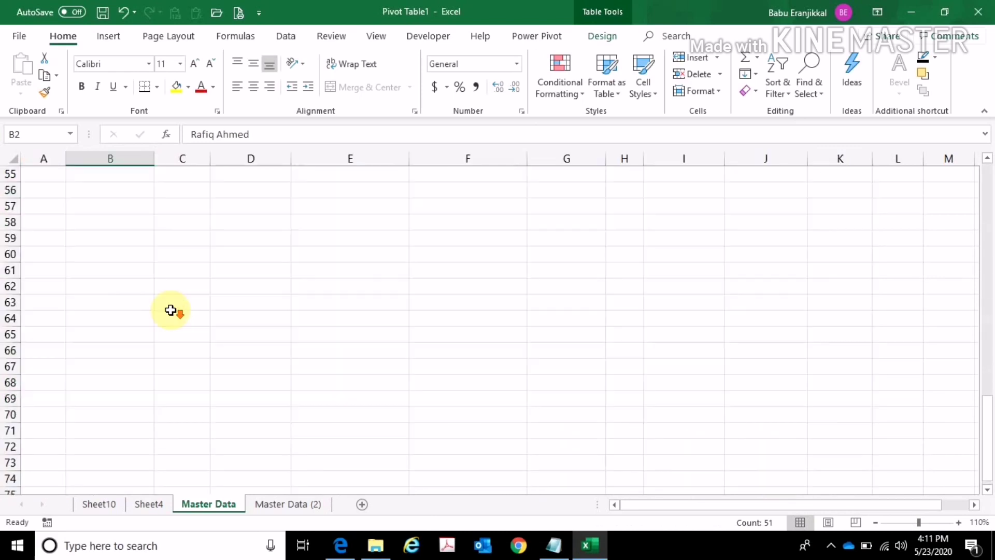
{"action": "scroll", "coordinate": [171, 311], "scroll_direction": "up", "scroll_amount": 13}
{"action": "scroll", "coordinate": [168, 308], "scroll_direction": "up", "scroll_amount": 5}
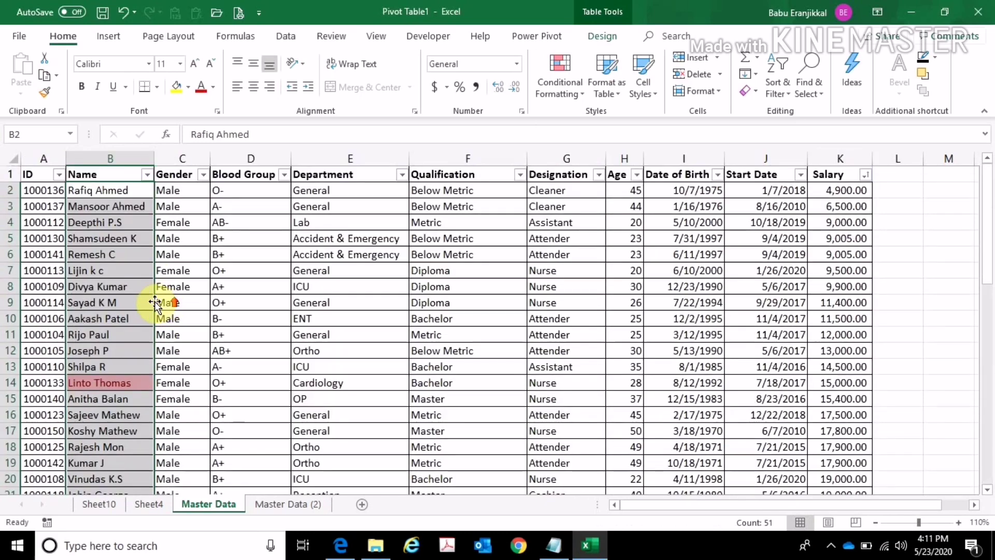
{"action": "left_click", "coordinate": [129, 378]}
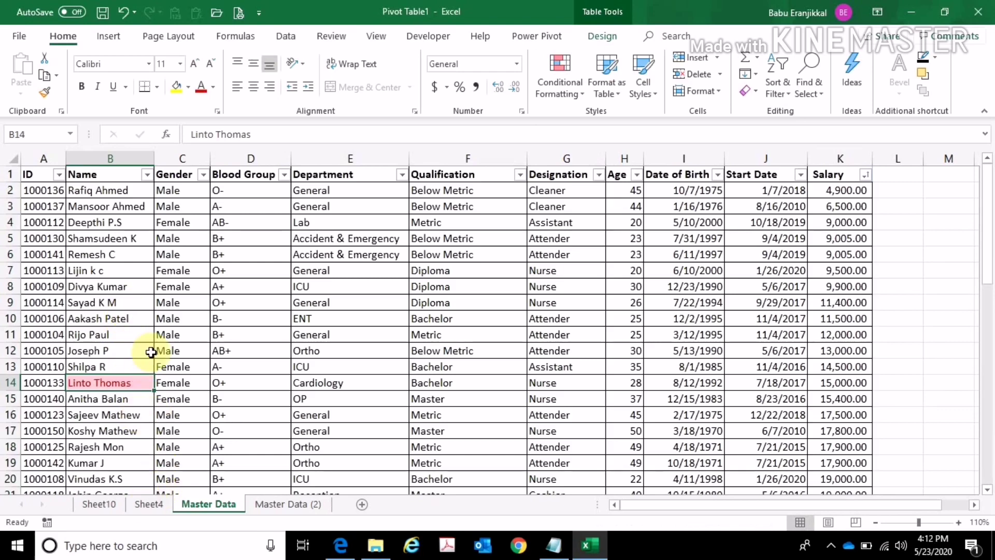
{"action": "scroll", "coordinate": [151, 341], "scroll_direction": "down", "scroll_amount": 10}
{"action": "scroll", "coordinate": [151, 341], "scroll_direction": "down", "scroll_amount": 5}
{"action": "scroll", "coordinate": [145, 338], "scroll_direction": "up", "scroll_amount": 15}
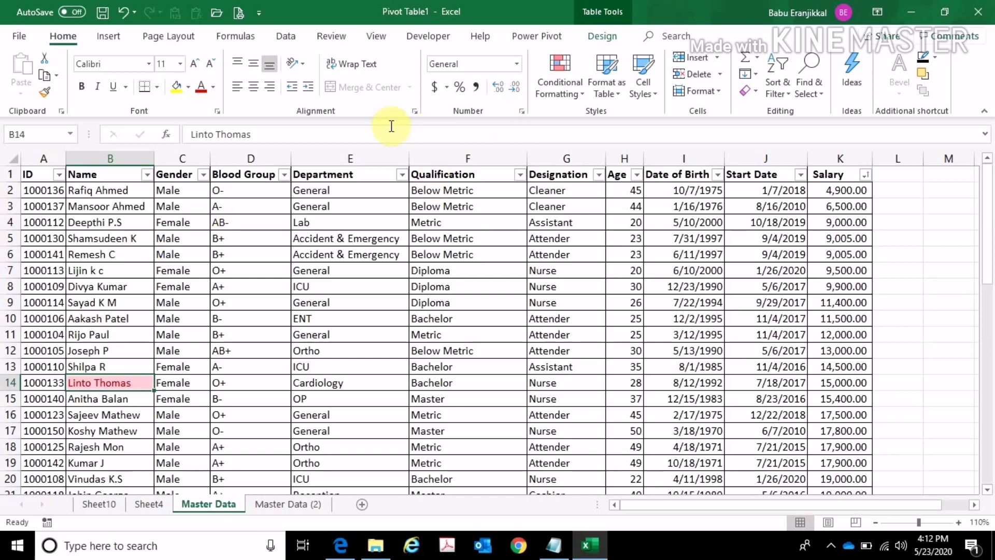
- Clear all conditional formatting rules from the Master Data table
{"action": "left_click", "coordinate": [185, 279]}
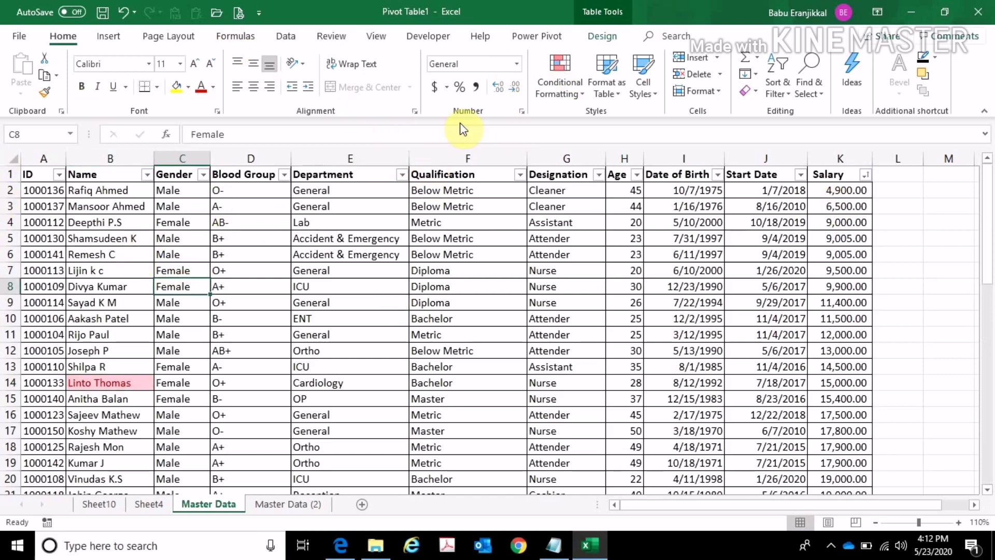
{"action": "left_click", "coordinate": [577, 98]}
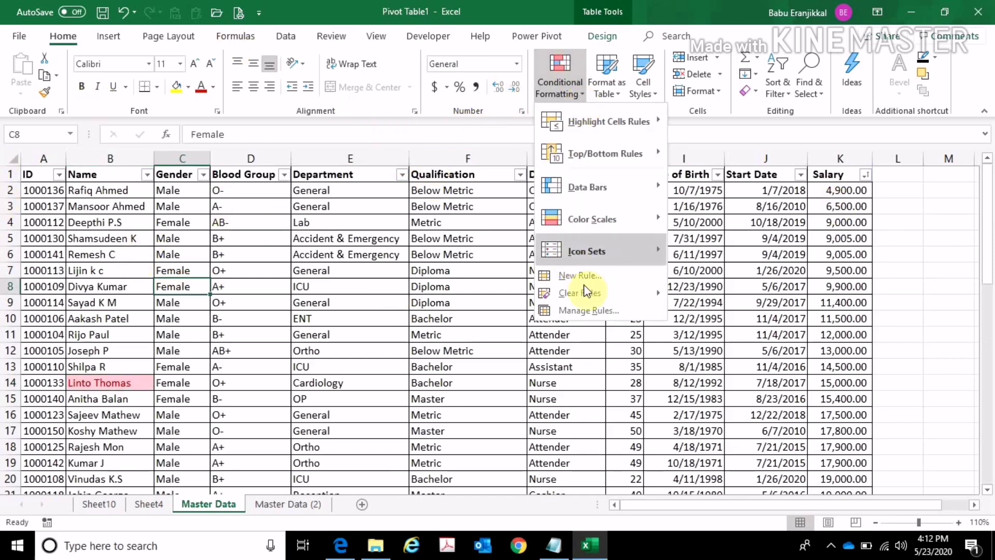
{"action": "mouse_move", "coordinate": [601, 301]}
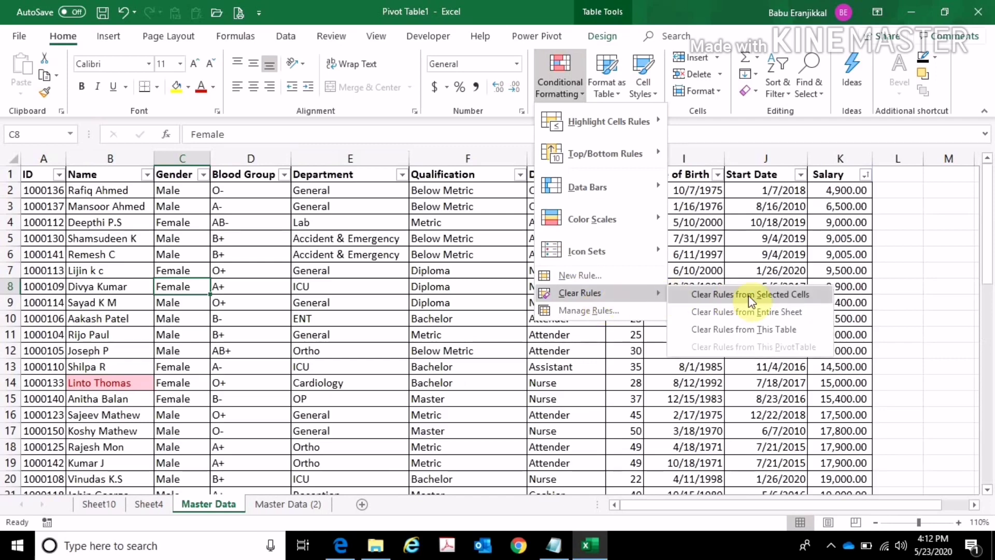
{"action": "left_click", "coordinate": [734, 324]}
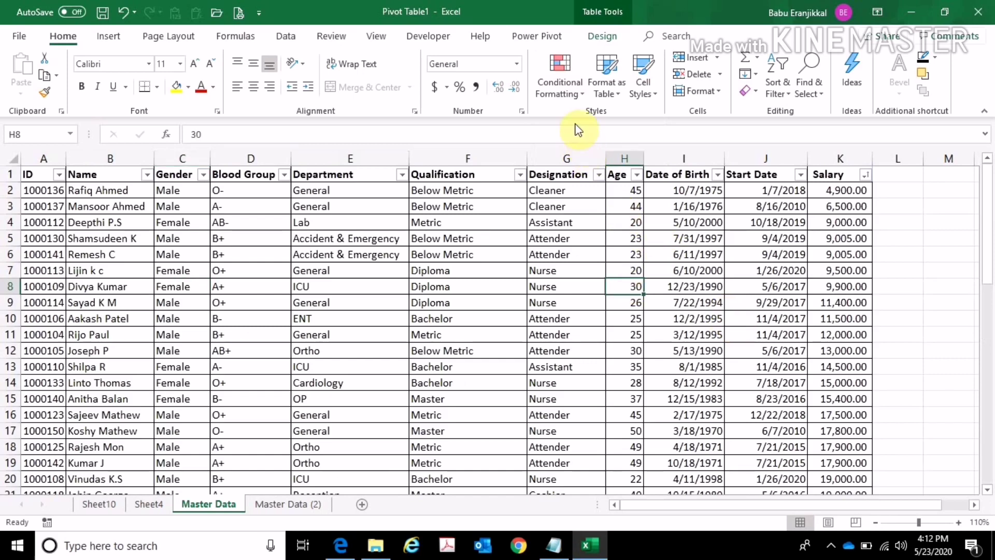
- Apply a Top 10 Items rule to the Salary column with Light Red Fill and Dark Red Text
{"action": "left_click", "coordinate": [858, 159]}
{"action": "left_click", "coordinate": [559, 83]}
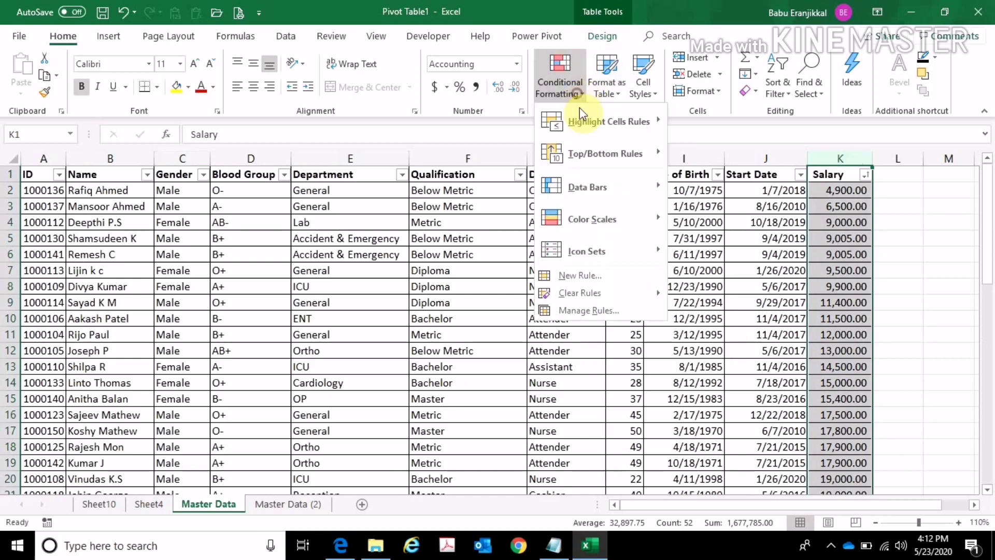
{"action": "mouse_move", "coordinate": [612, 159]}
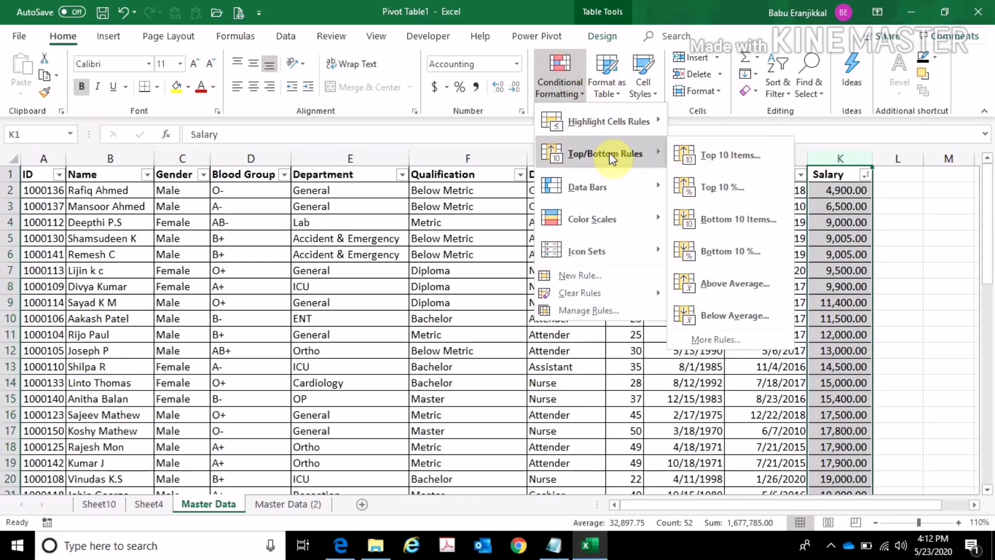
{"action": "left_click", "coordinate": [777, 156]}
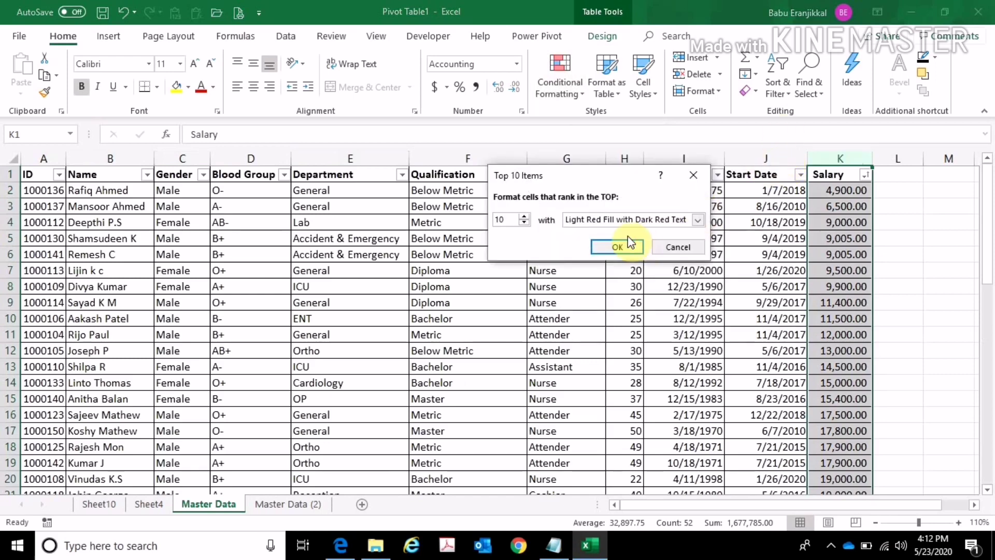
{"action": "left_click", "coordinate": [617, 246]}
{"action": "scroll", "coordinate": [726, 301], "scroll_direction": "down", "scroll_amount": 10}
{"action": "scroll", "coordinate": [741, 293], "scroll_direction": "down", "scroll_amount": 4}
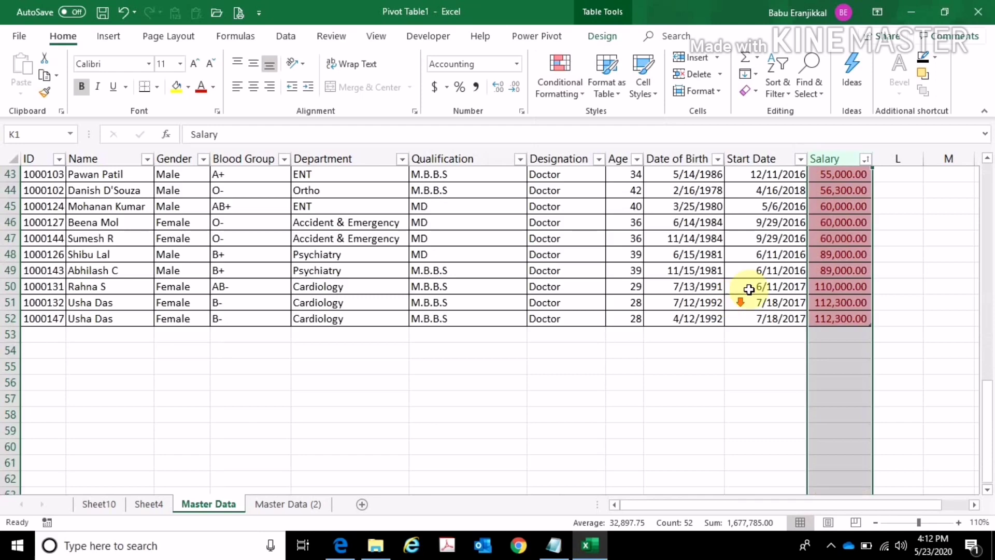
{"action": "scroll", "coordinate": [832, 259], "scroll_direction": "up", "scroll_amount": 3}
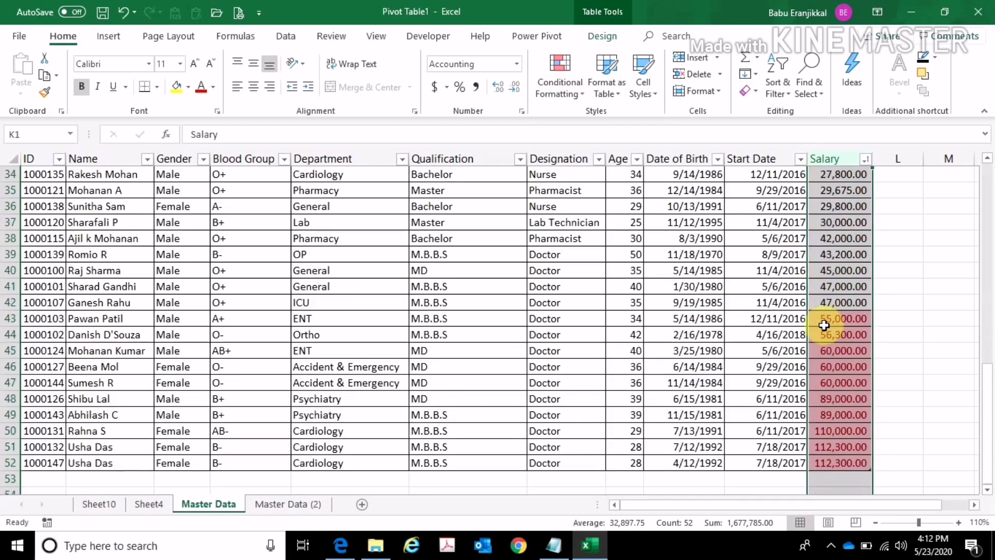
- Clear the top-10 rule from the selected Salary cells
{"action": "left_click", "coordinate": [570, 88]}
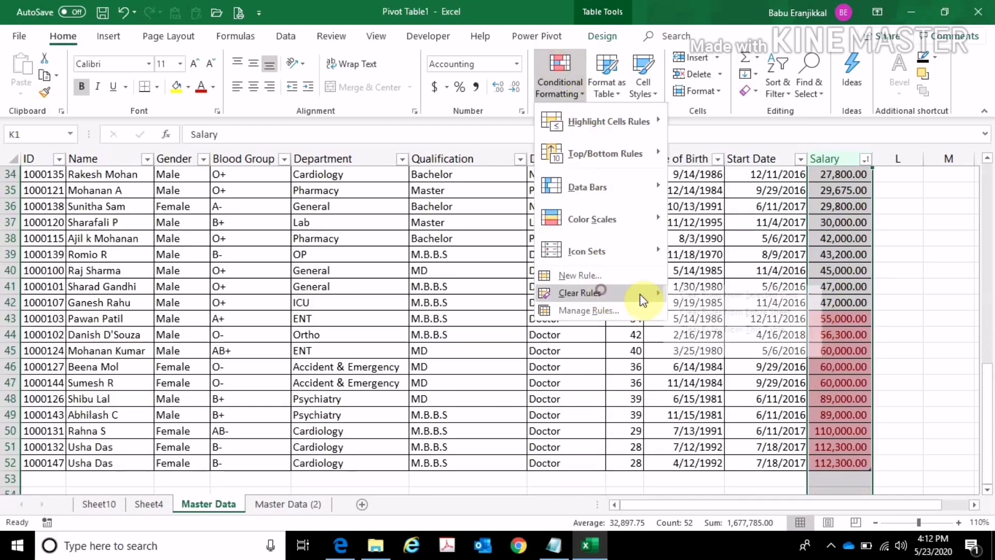
{"action": "mouse_move", "coordinate": [638, 293]}
{"action": "left_click", "coordinate": [718, 302]}
- Add pink data bars to the Salary column
{"action": "left_click", "coordinate": [571, 93]}
{"action": "mouse_move", "coordinate": [599, 186]}
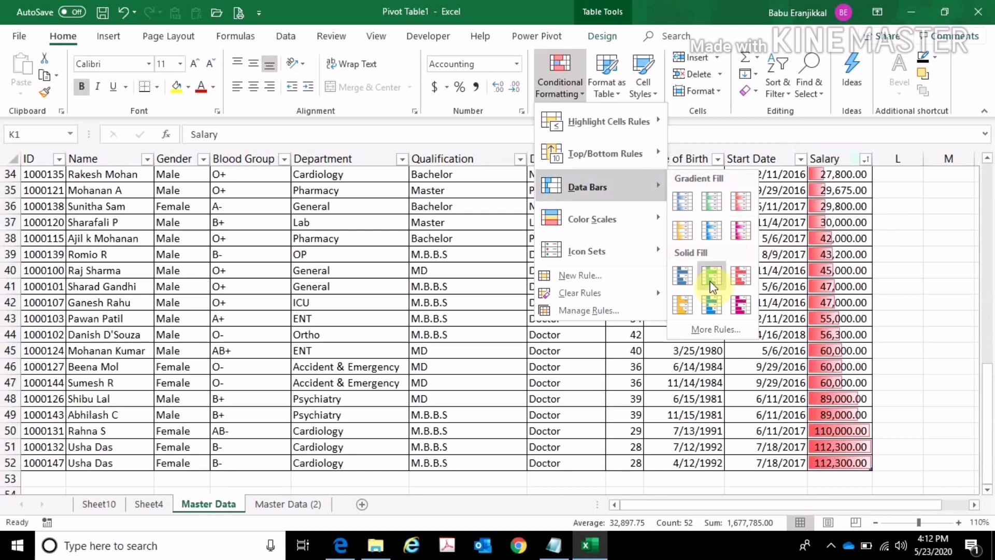
{"action": "left_click", "coordinate": [737, 231]}
{"action": "left_click", "coordinate": [824, 273]}
{"action": "scroll", "coordinate": [793, 262], "scroll_direction": "up", "scroll_amount": 11}
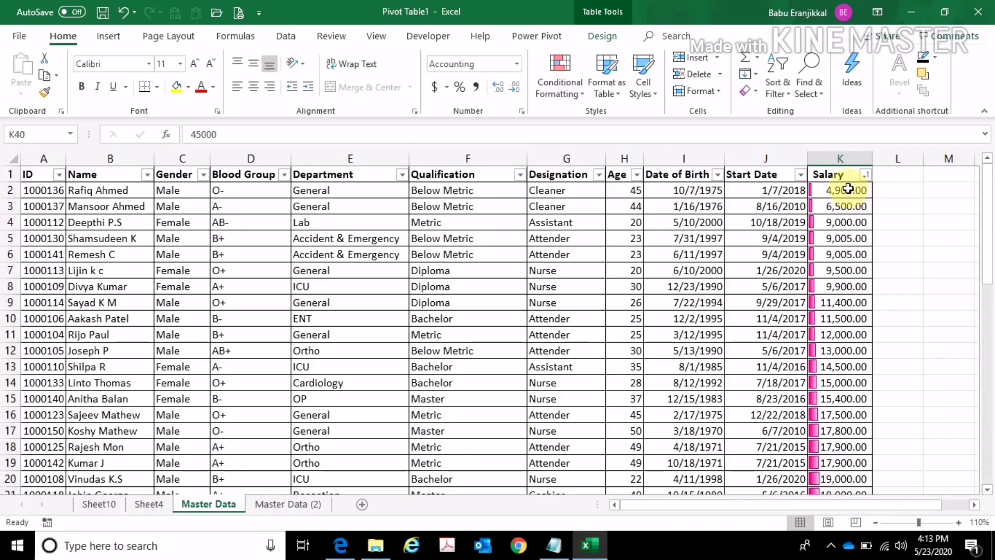
- Select Salary cells K2:K52 and clear their data bar rules
{"action": "scroll", "coordinate": [856, 291], "scroll_direction": "down", "scroll_amount": 14}
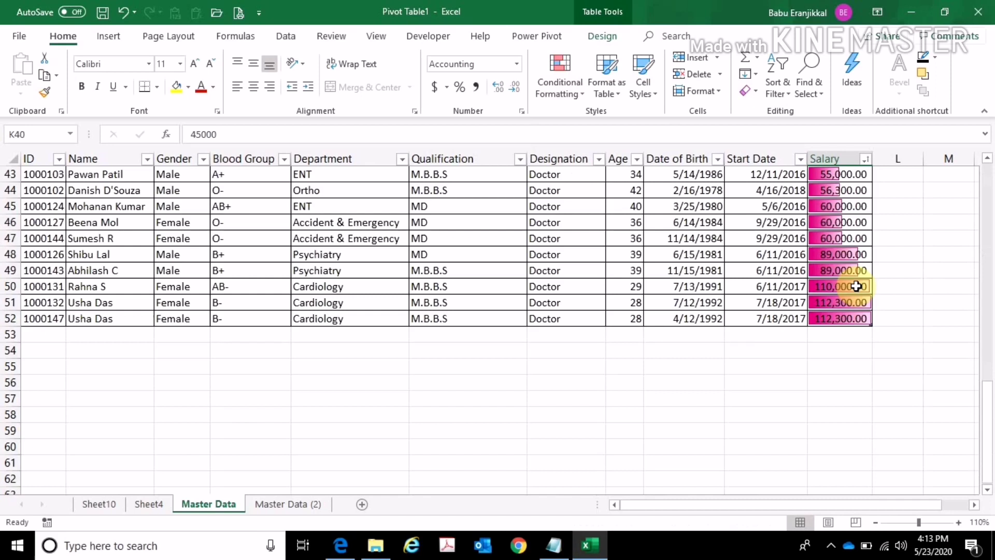
{"action": "left_click", "coordinate": [834, 317]}
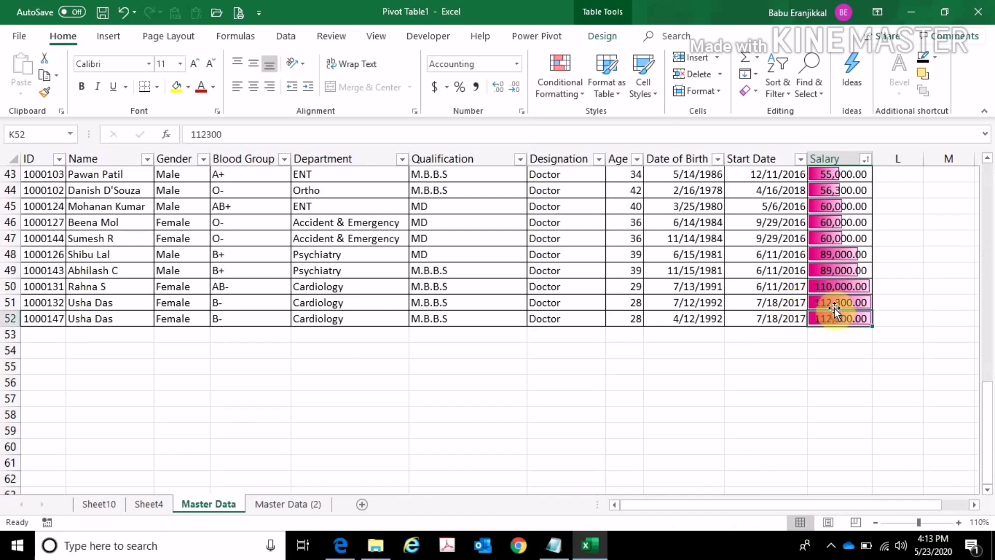
{"action": "left_click", "coordinate": [827, 153]}
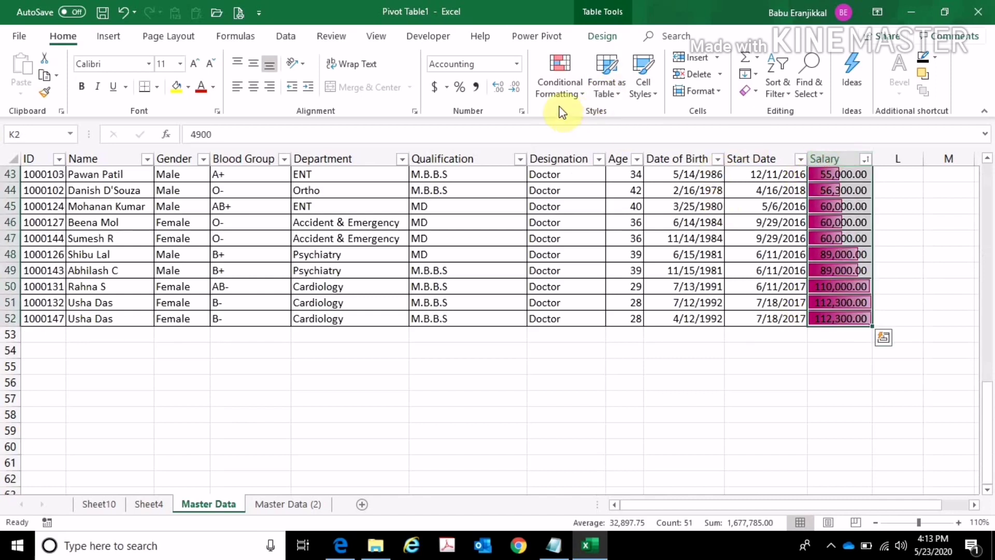
{"action": "left_click", "coordinate": [557, 93]}
{"action": "mouse_move", "coordinate": [601, 292]}
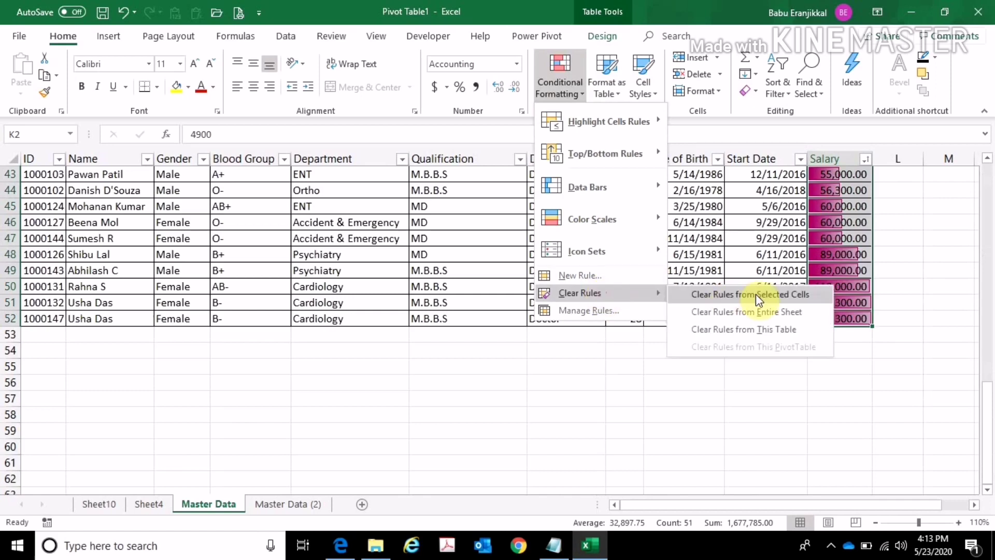
- Apply the Red - Yellow - Green Color Scale to the selected Salary cells
{"action": "left_click", "coordinate": [562, 92]}
{"action": "mouse_move", "coordinate": [593, 195]}
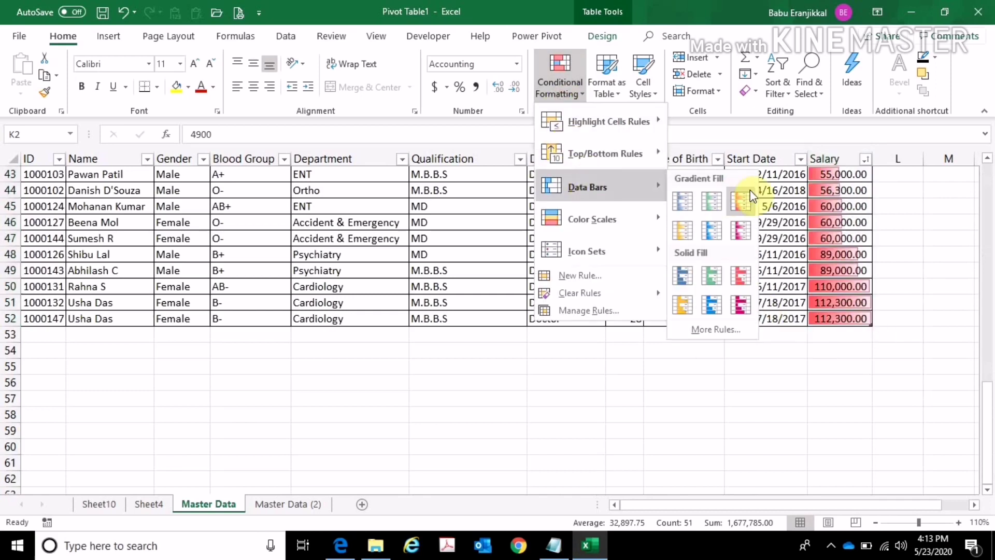
{"action": "mouse_move", "coordinate": [635, 230]}
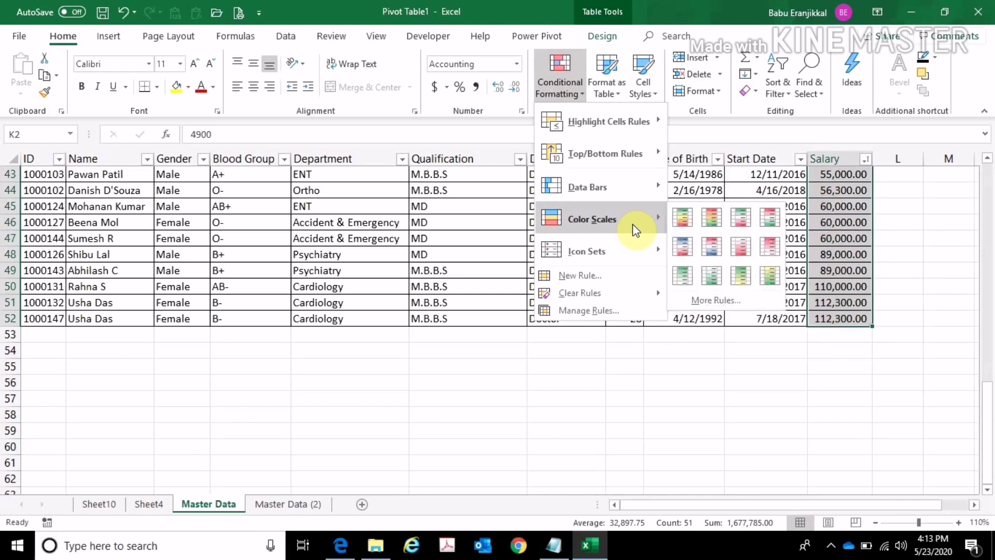
{"action": "left_click", "coordinate": [709, 222]}
{"action": "scroll", "coordinate": [794, 228], "scroll_direction": "up", "scroll_amount": 14}
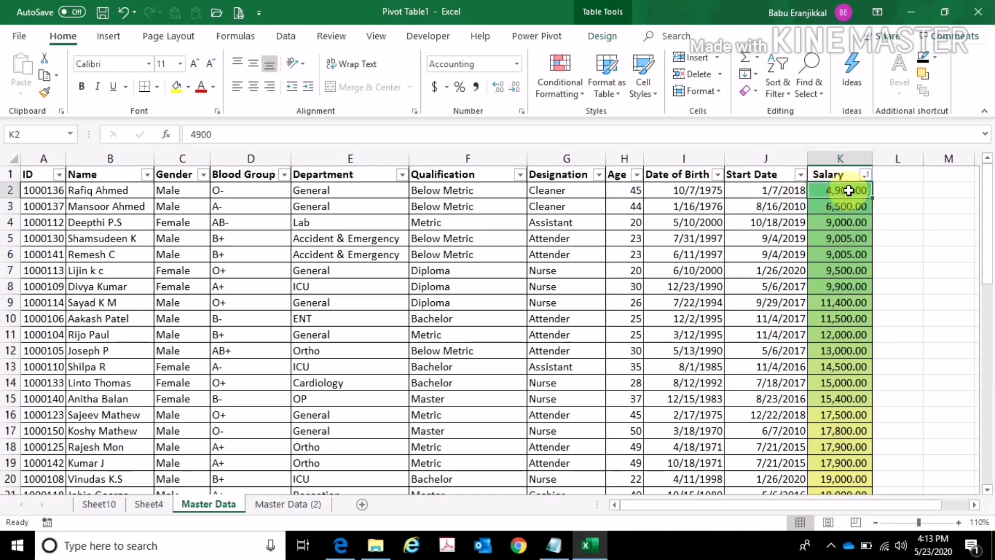
{"action": "left_click_drag", "start_coordinate": [813, 210], "coordinate": [813, 282]}
{"action": "left_click", "coordinate": [814, 300]}
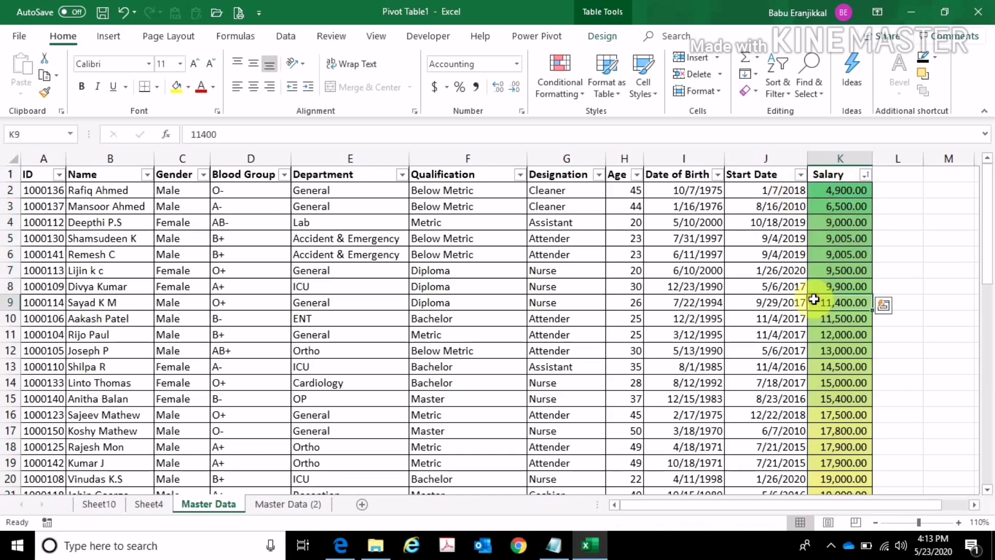
{"action": "left_click_drag", "start_coordinate": [815, 304], "coordinate": [812, 335]}
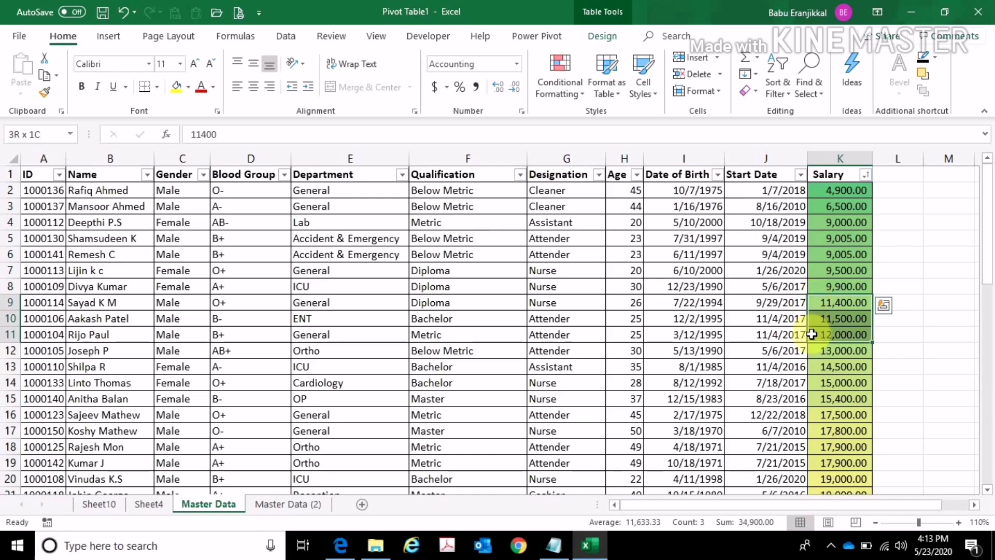
{"action": "scroll", "coordinate": [811, 335], "scroll_direction": "down", "scroll_amount": 5}
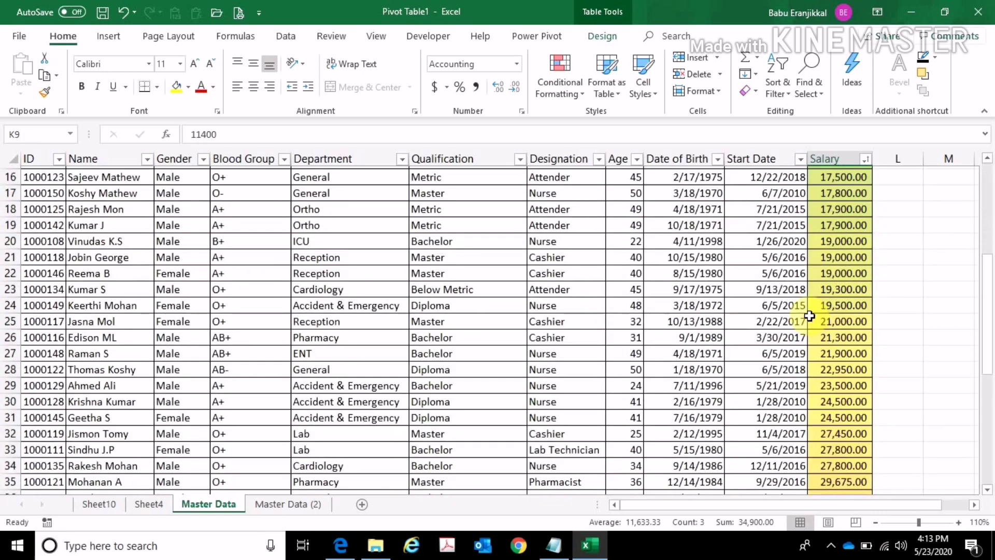
{"action": "left_click_drag", "start_coordinate": [811, 315], "coordinate": [842, 334]}
{"action": "left_click_drag", "start_coordinate": [845, 288], "coordinate": [840, 383]}
{"action": "scroll", "coordinate": [840, 349], "scroll_direction": "down", "scroll_amount": 3}
{"action": "left_click", "coordinate": [835, 256]}
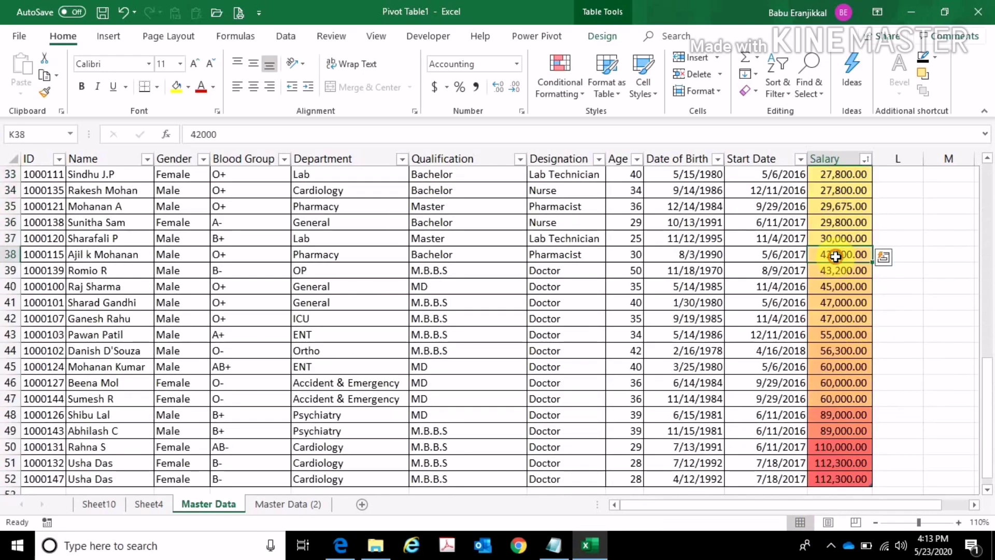